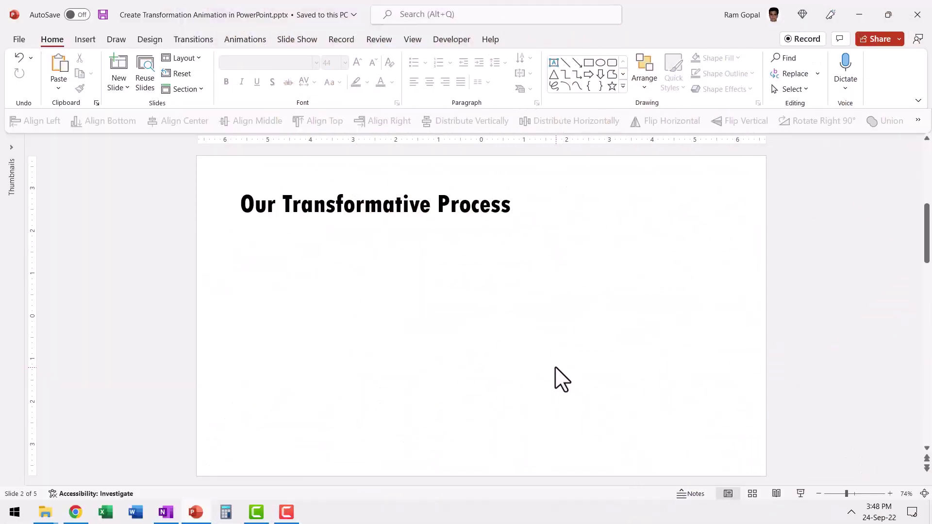
Draw a tall rectangle below the title, fill it dark grey and remove its outline
click(589, 63)
drag(412, 249, 516, 441)
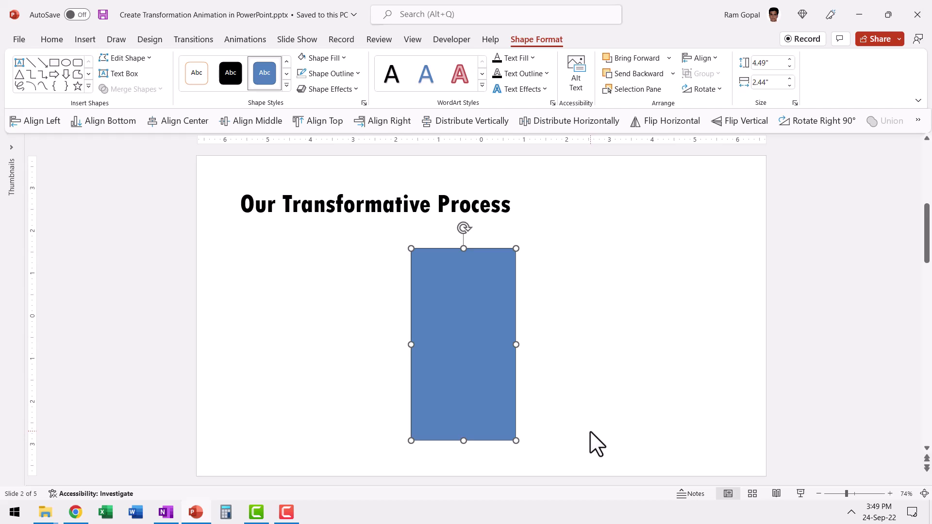
click(317, 60)
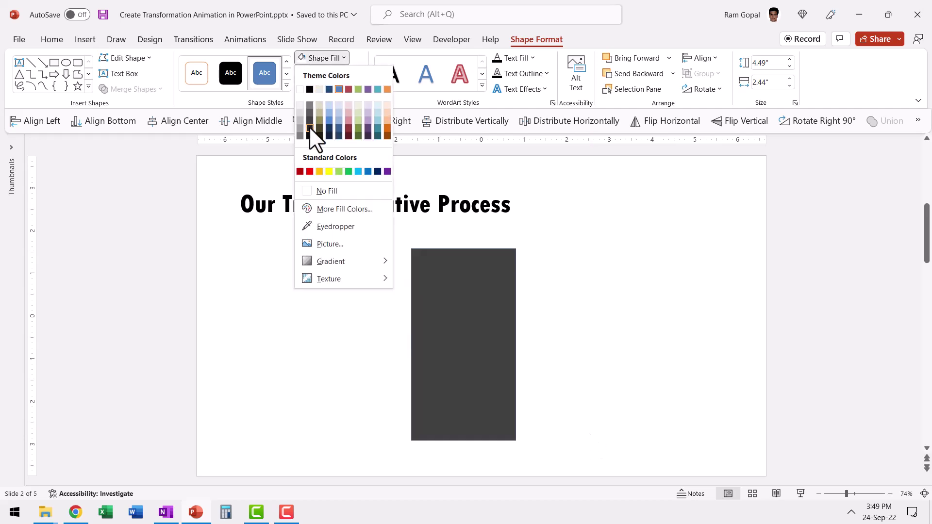
click(310, 127)
click(322, 74)
click(330, 206)
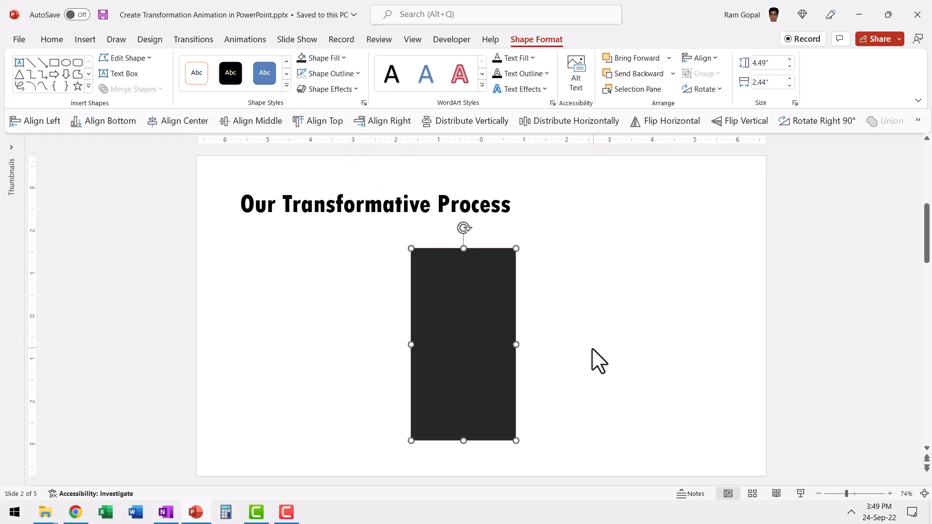
Insert the two-gears icon from a 'gears' icon search and enlarge it to 2.09 inches
click(89, 37)
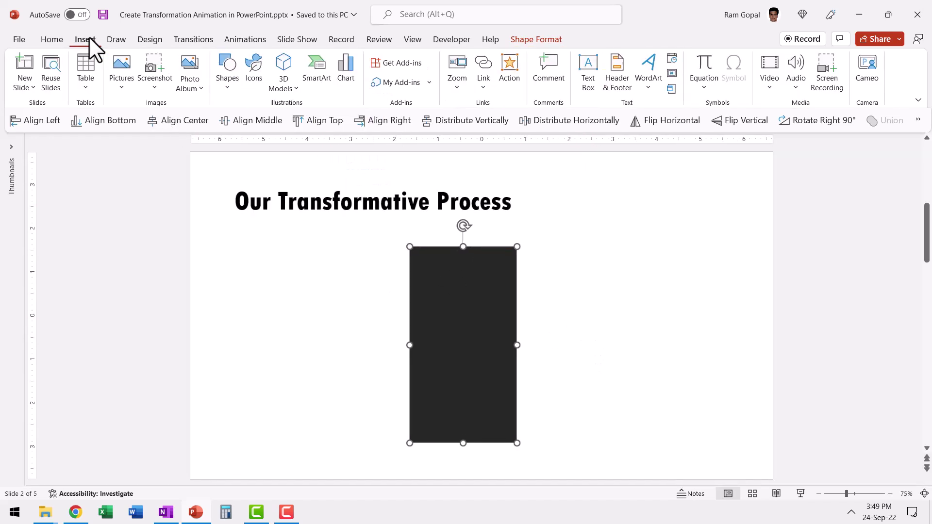
click(248, 86)
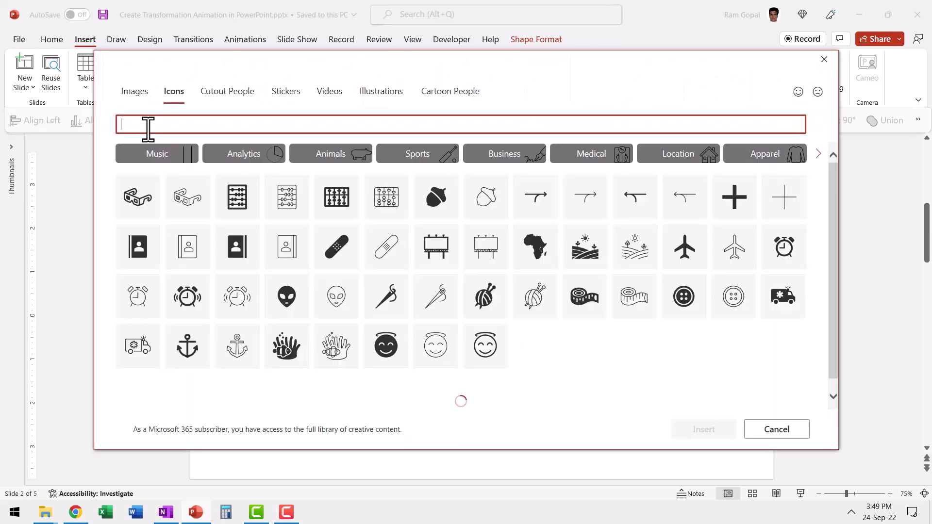
text(gea)
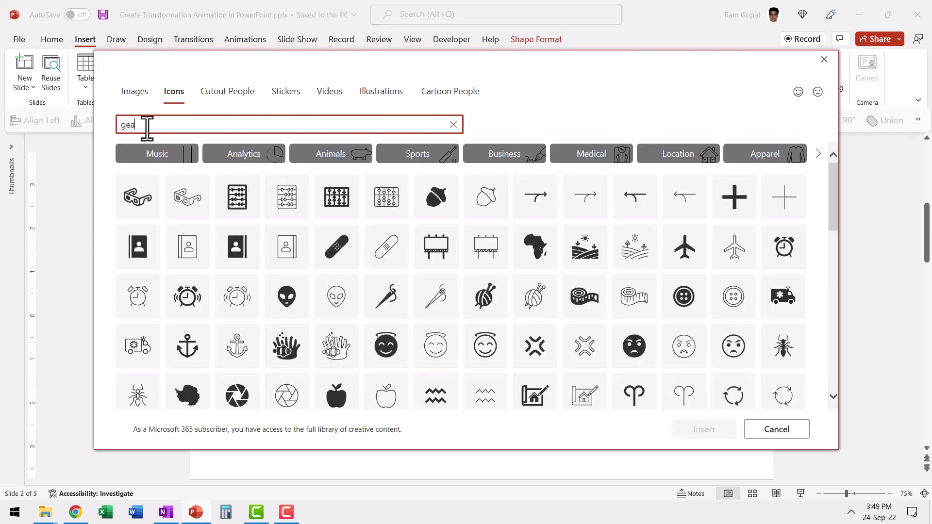
text(rs)
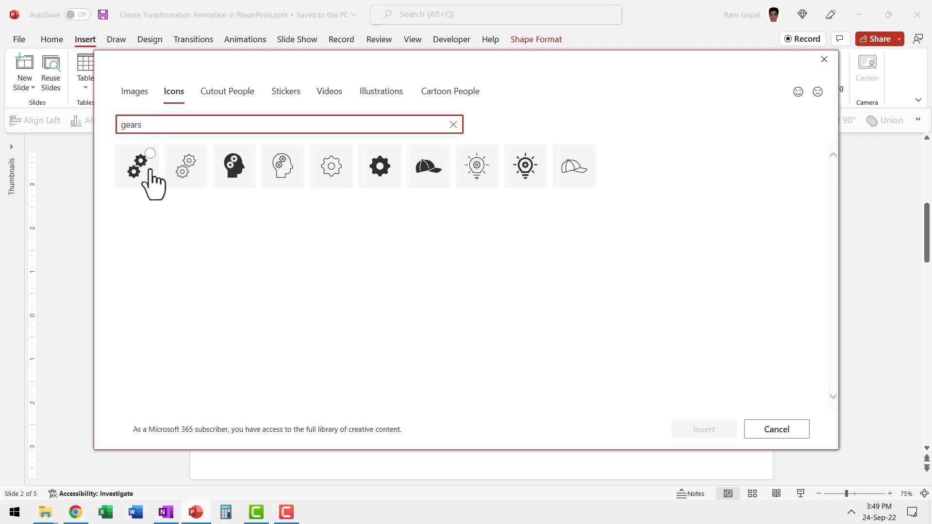
click(151, 181)
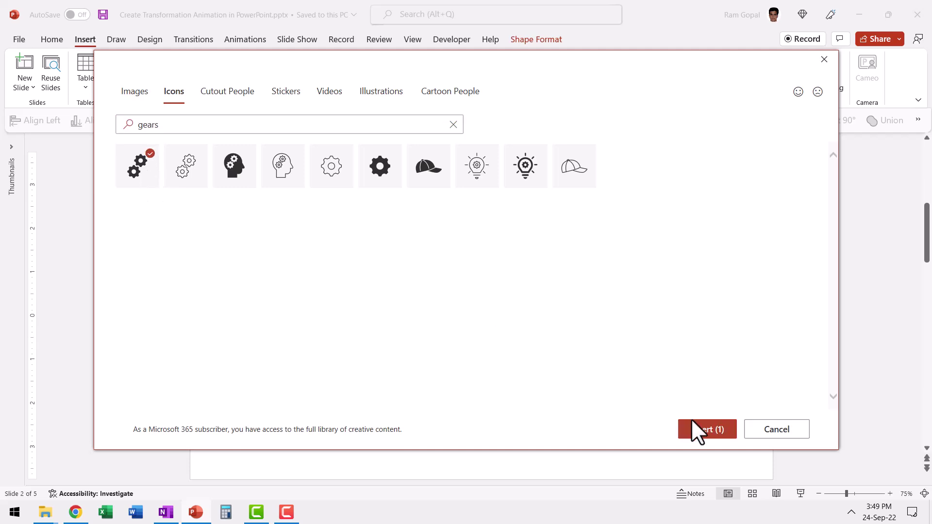
click(698, 430)
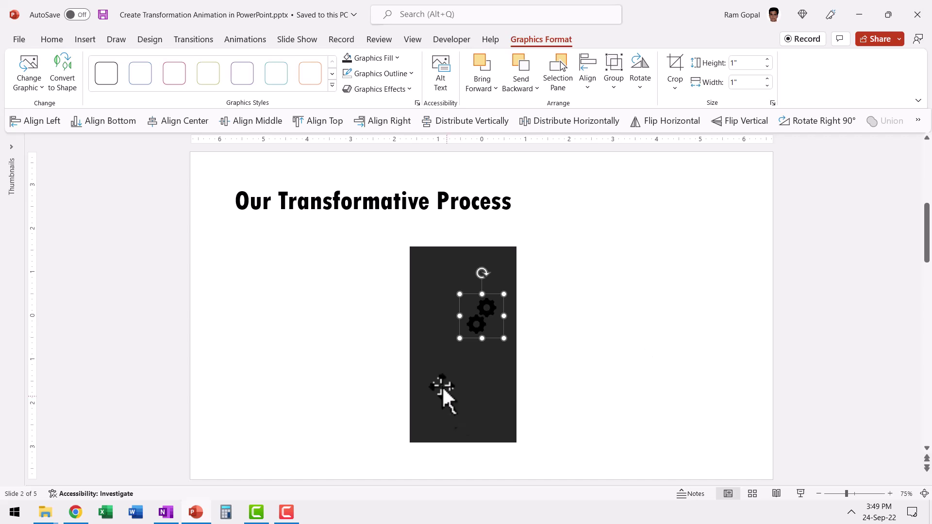
drag(460, 339, 422, 385)
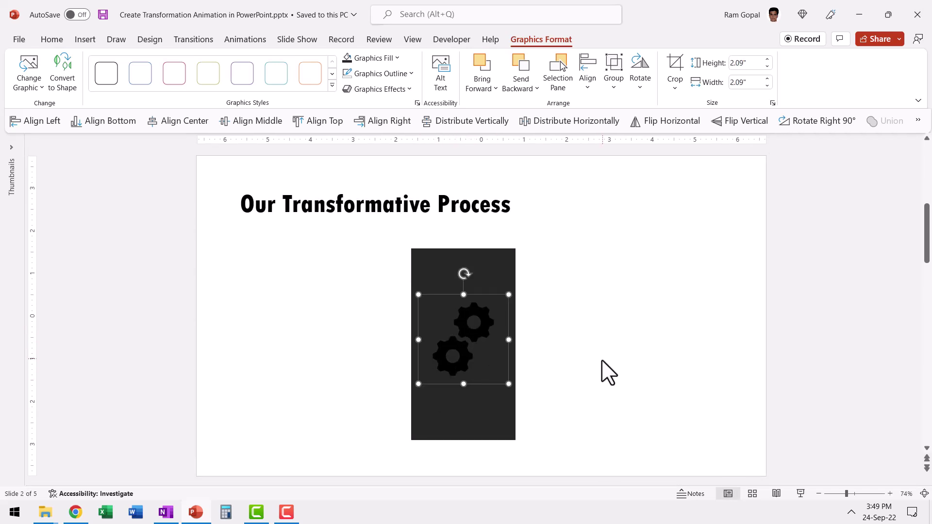
Ungroup the gears icon, converting it to a drawing object, then ungroup it into two separate gears
right_click(485, 321)
mouse_move(543, 152)
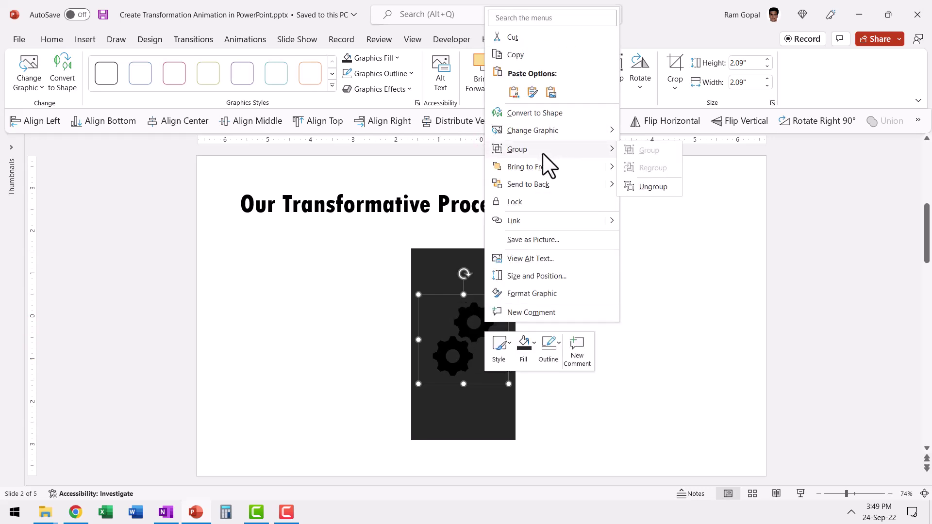
click(651, 187)
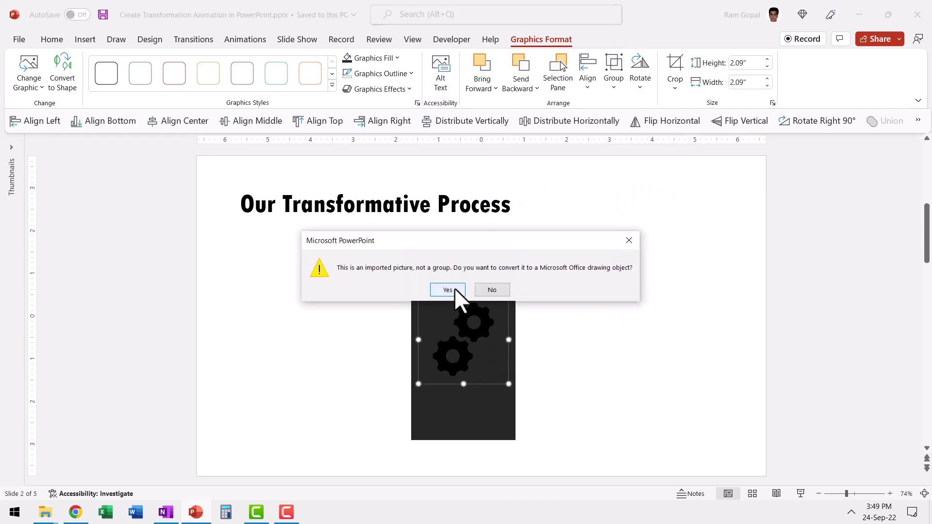
click(454, 289)
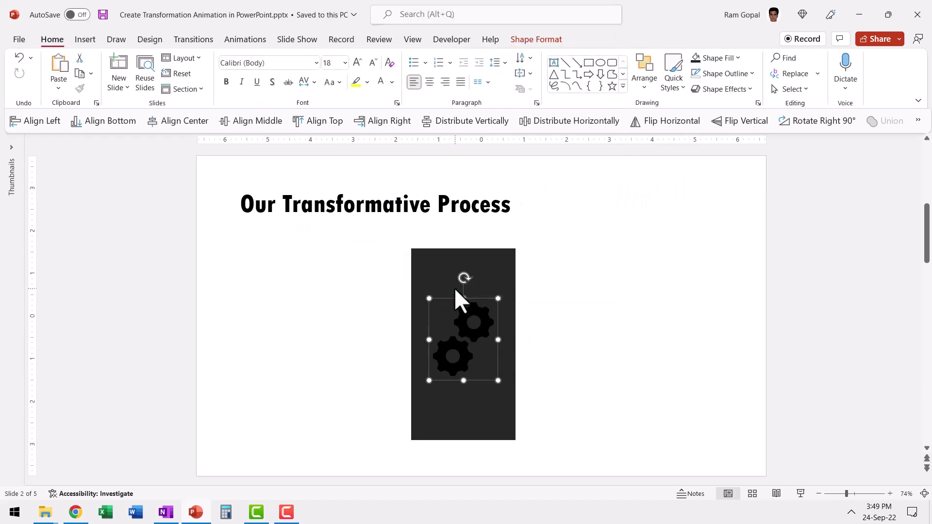
right_click(485, 330)
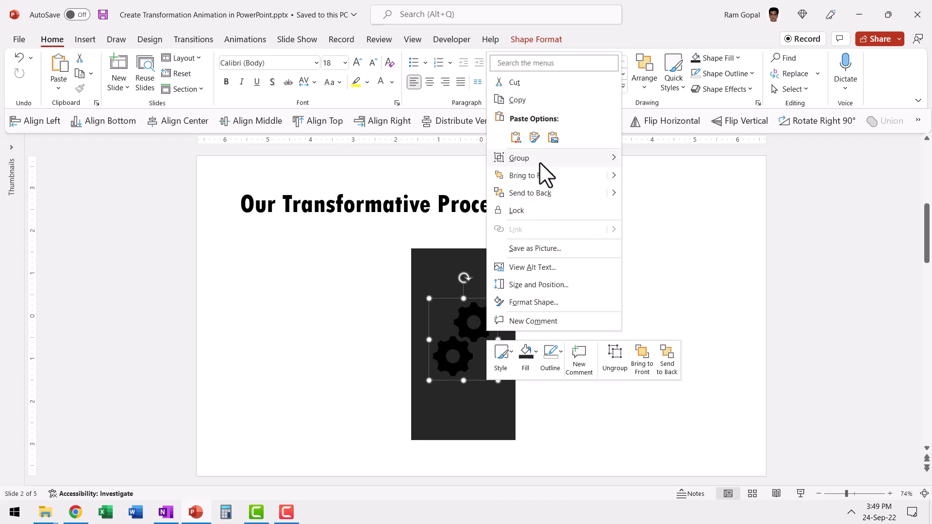
mouse_move(571, 158)
click(666, 197)
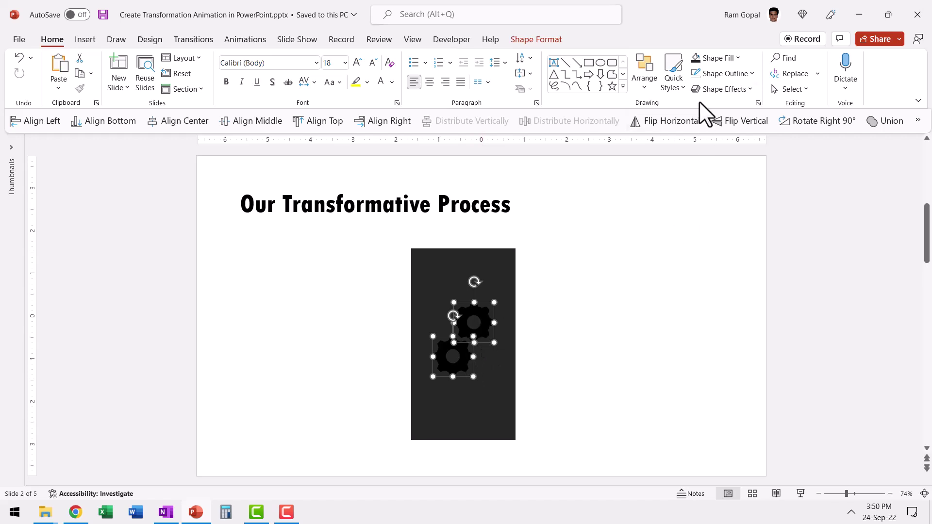
Fill both gears white and remove their outlines
click(724, 60)
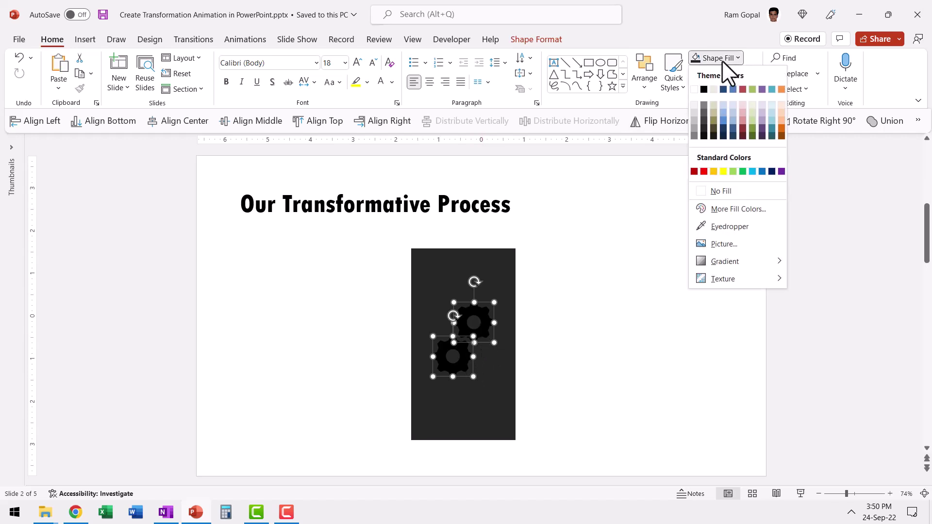
click(695, 90)
click(723, 73)
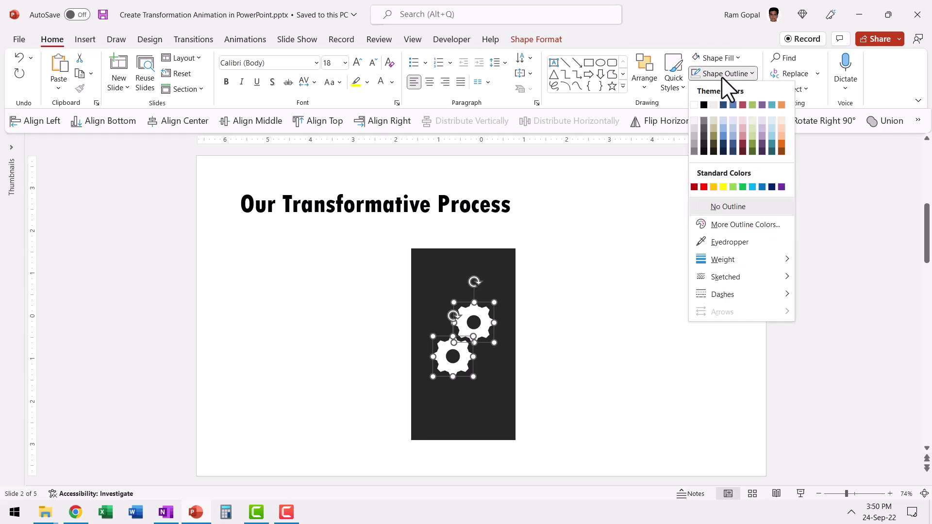
click(713, 208)
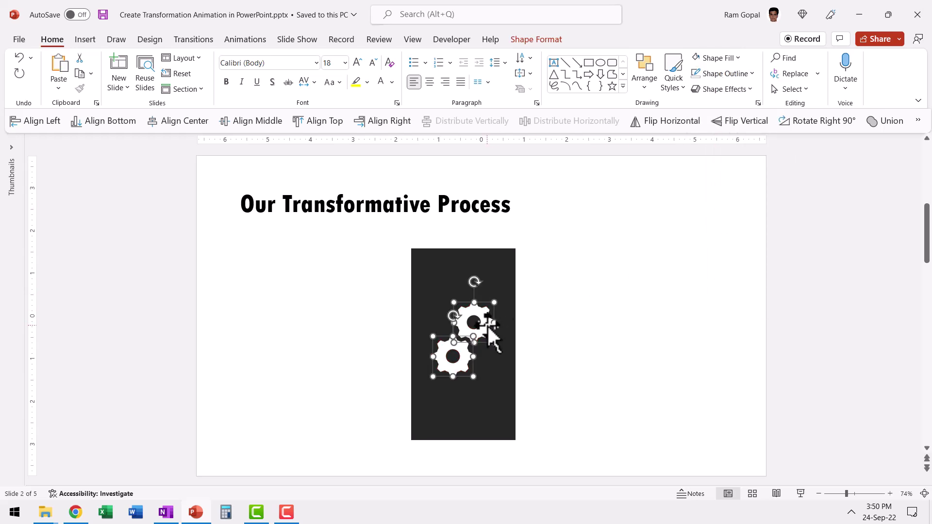
Apply a Spin emphasis animation set to Two Spins to both gears
click(261, 38)
click(555, 83)
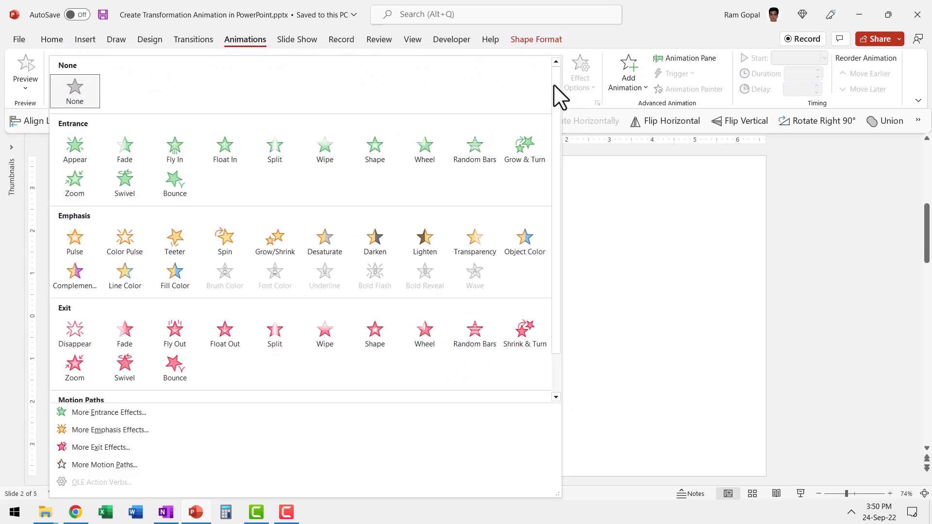
click(229, 247)
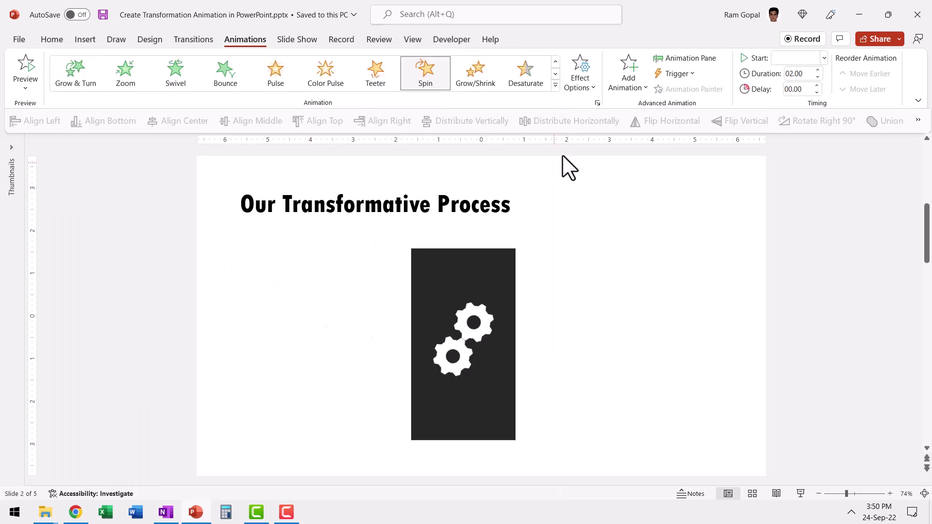
click(583, 77)
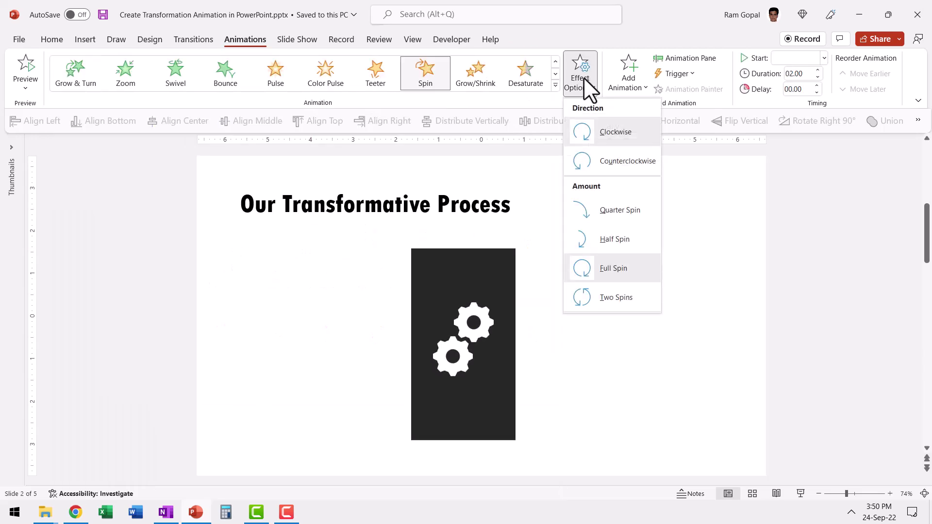
click(622, 292)
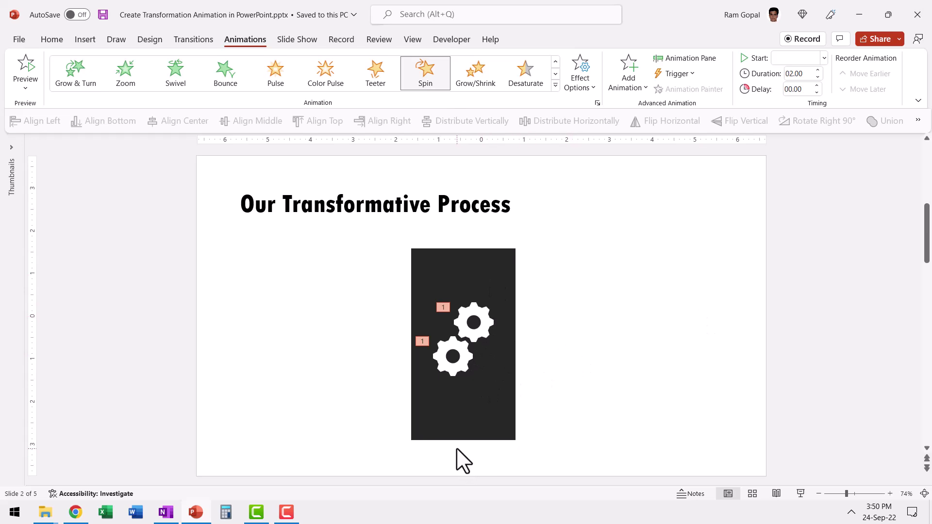
Add an 'ABC process' text box and move it below the dark rectangle
click(53, 38)
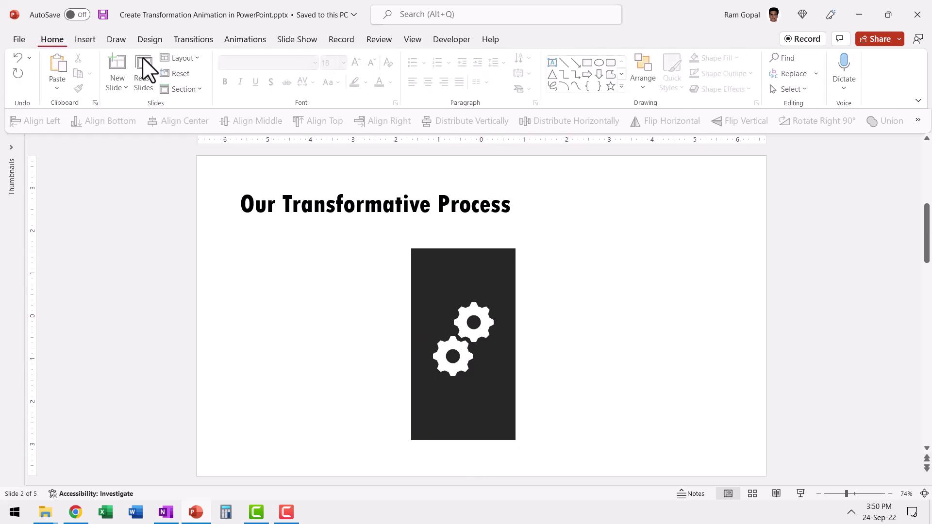
click(553, 61)
click(559, 249)
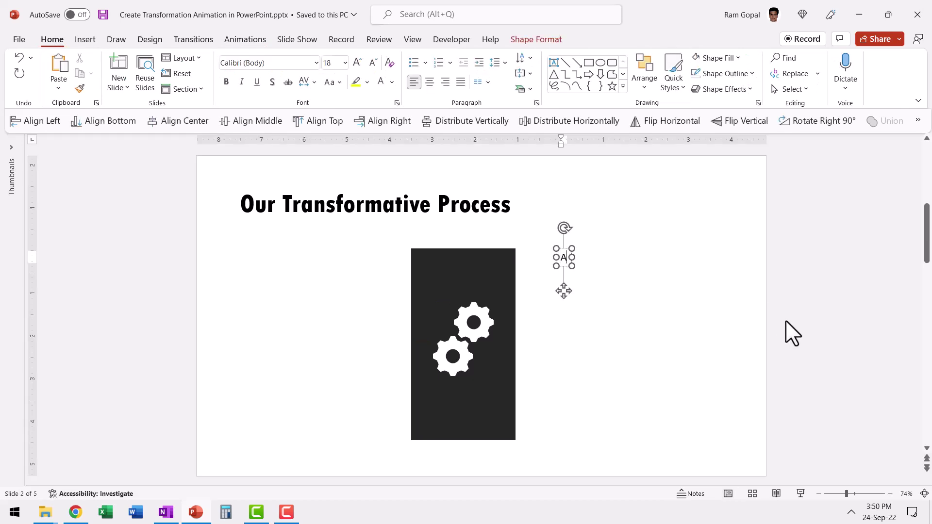
text(ABC process)
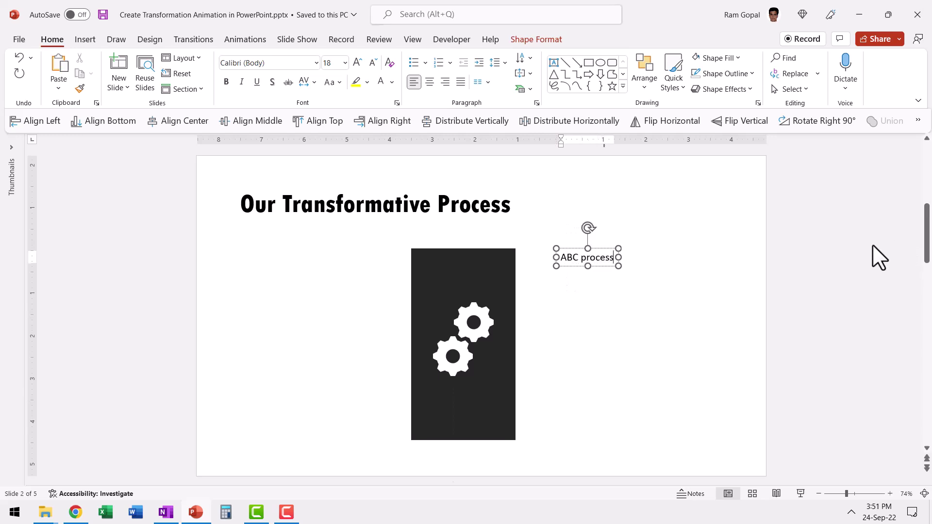
drag(613, 249, 491, 443)
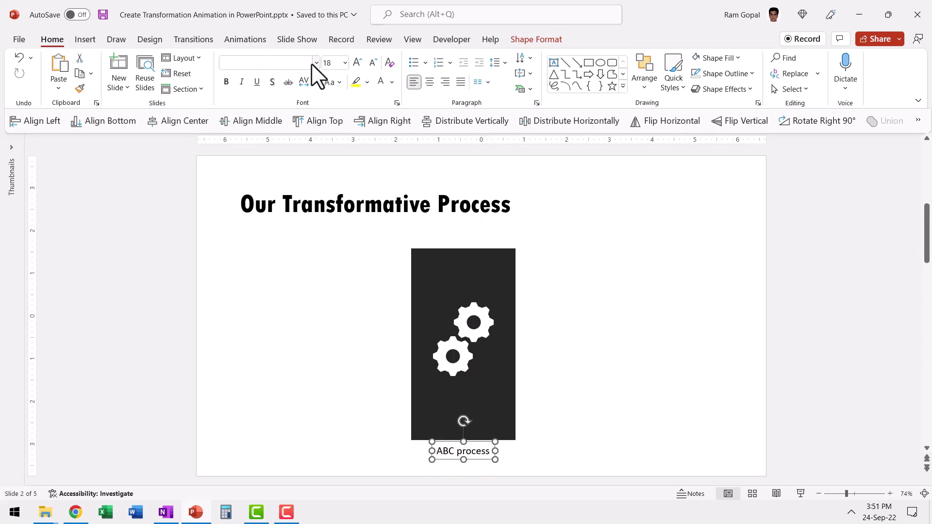
Set the caption to Tw Cen MT Condensed Extra Bold at 36 pt, centred under the rectangle
click(314, 63)
click(292, 95)
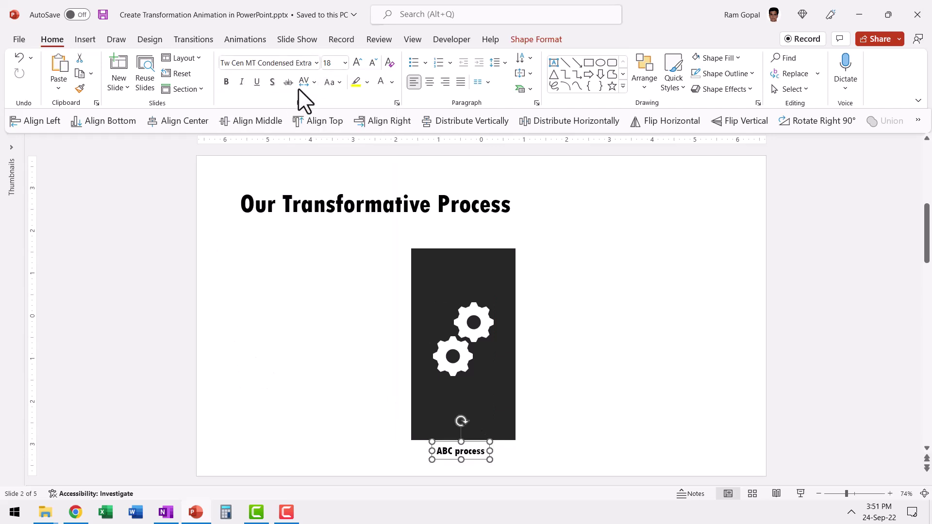
click(358, 62)
click(357, 62)
click(358, 61)
click(357, 61)
click(358, 61)
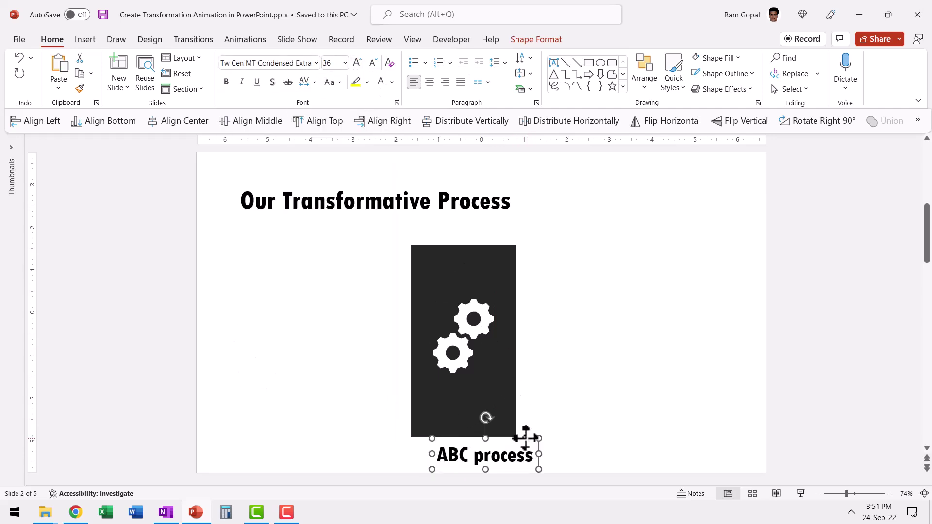
drag(525, 438, 503, 431)
click(575, 437)
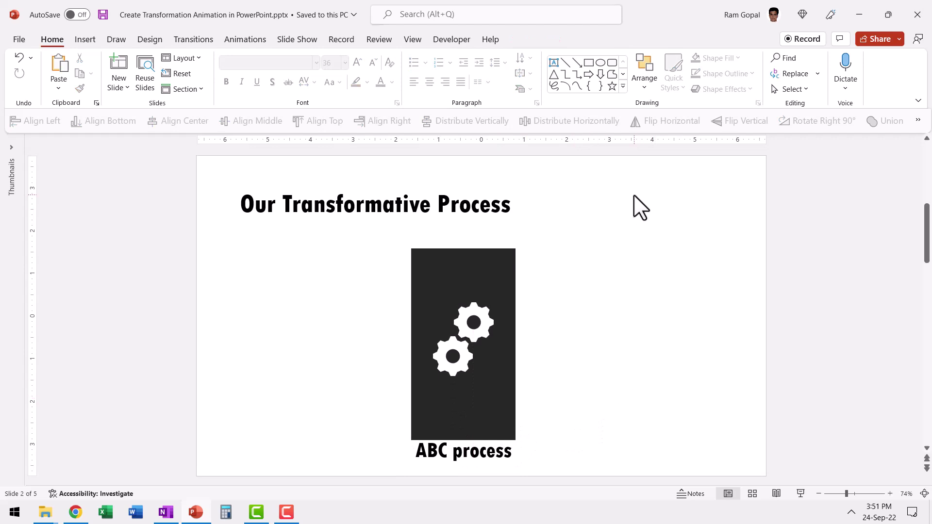
Draw a dark red circle with no outline left of the gear rectangle
click(601, 62)
drag(314, 296, 392, 395)
drag(347, 337, 348, 338)
click(321, 58)
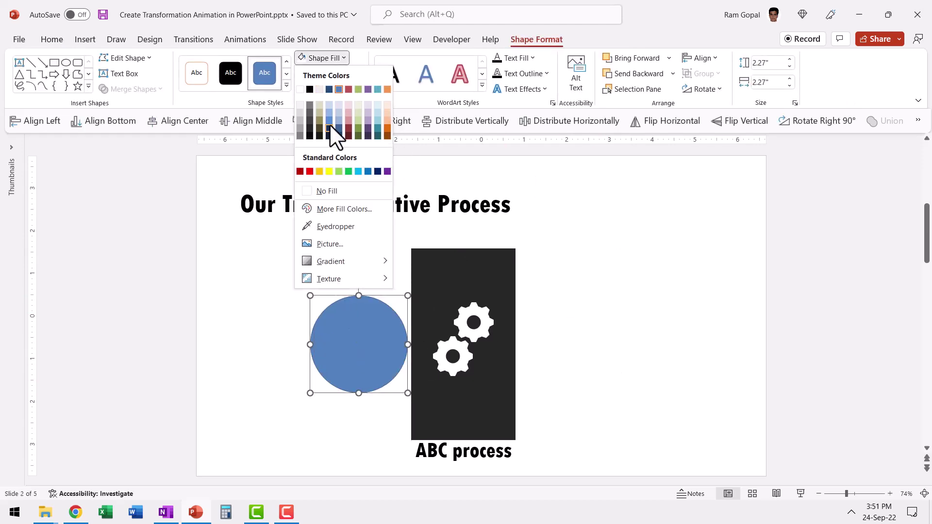
click(300, 171)
click(343, 74)
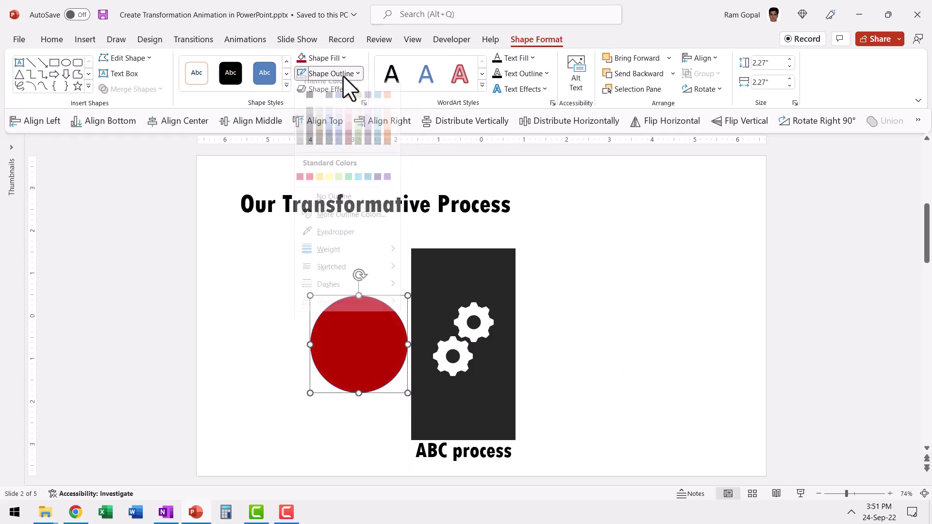
click(335, 206)
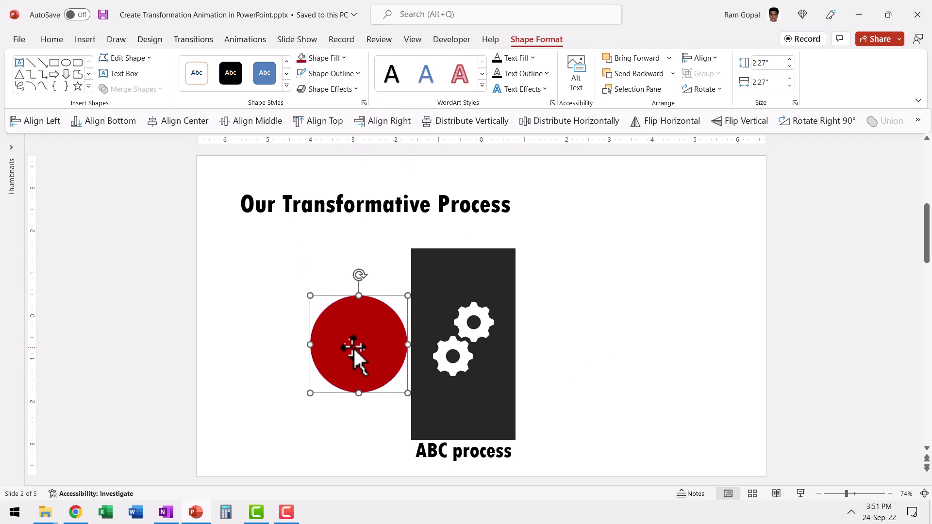
Copy the circle to the rectangle's right and fill the copy green
drag(354, 347, 555, 343)
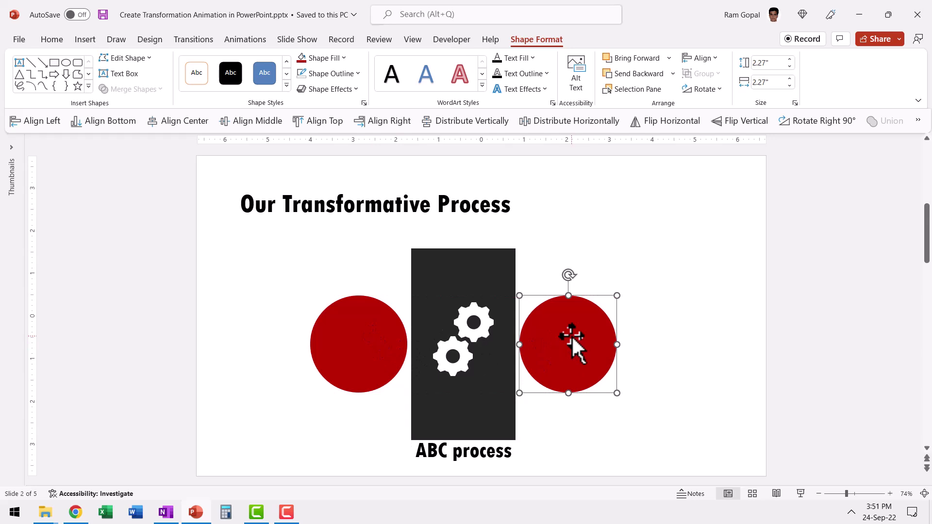
click(329, 59)
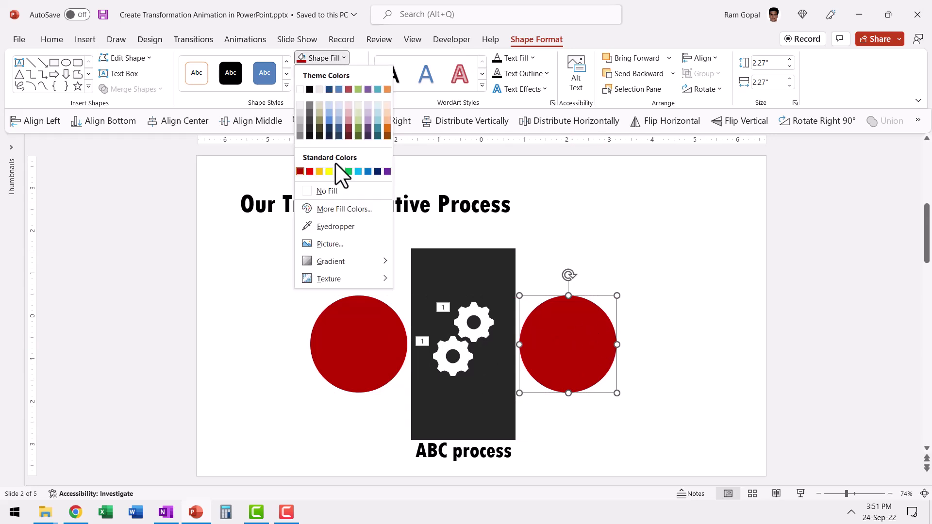
click(348, 171)
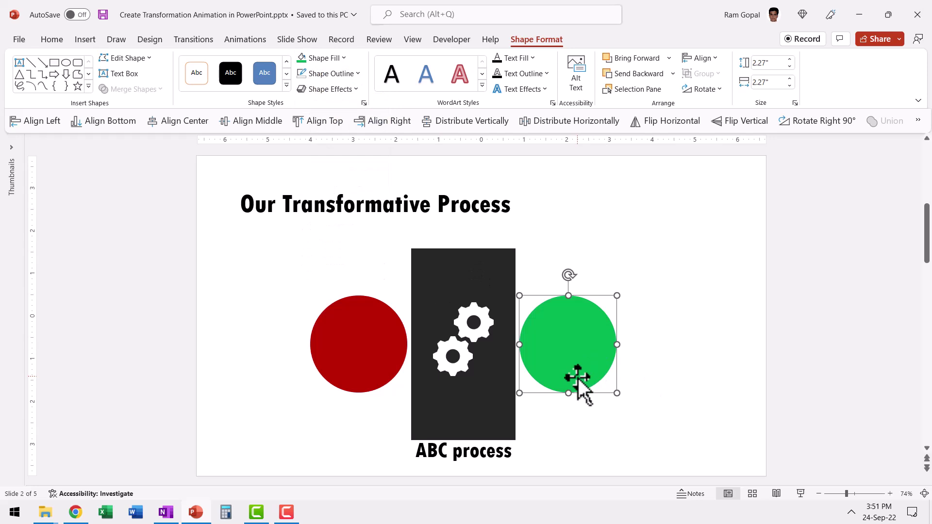
click(368, 353)
Type 'Before' in the red circle and 'After' in the green circle
text(B)
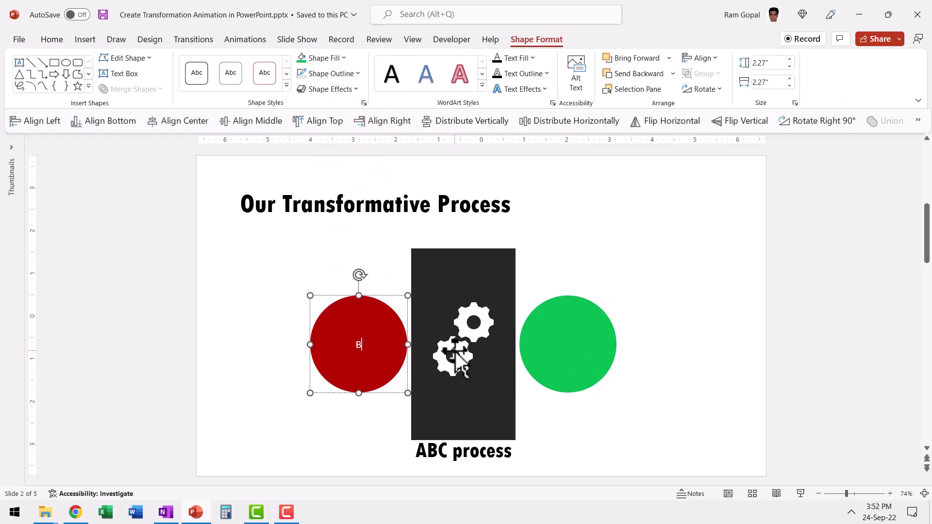
text(efore)
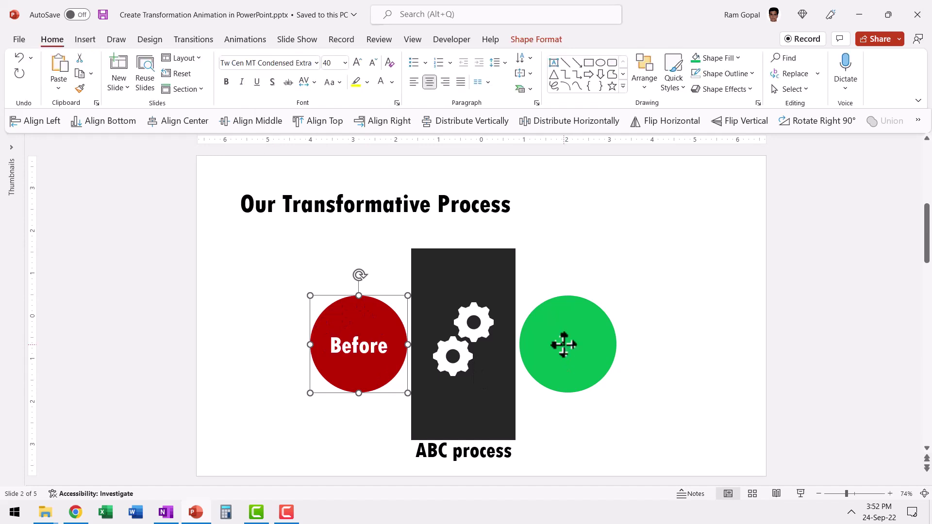
click(563, 345)
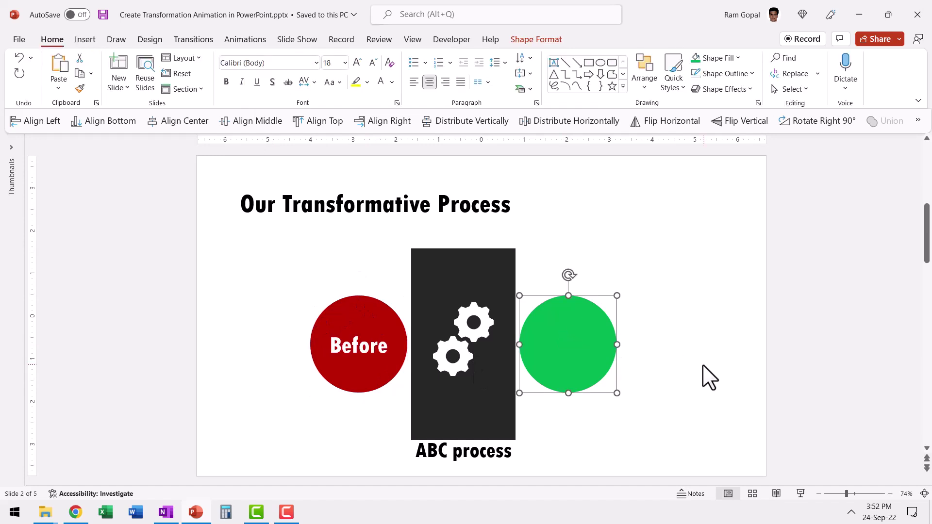
text(After)
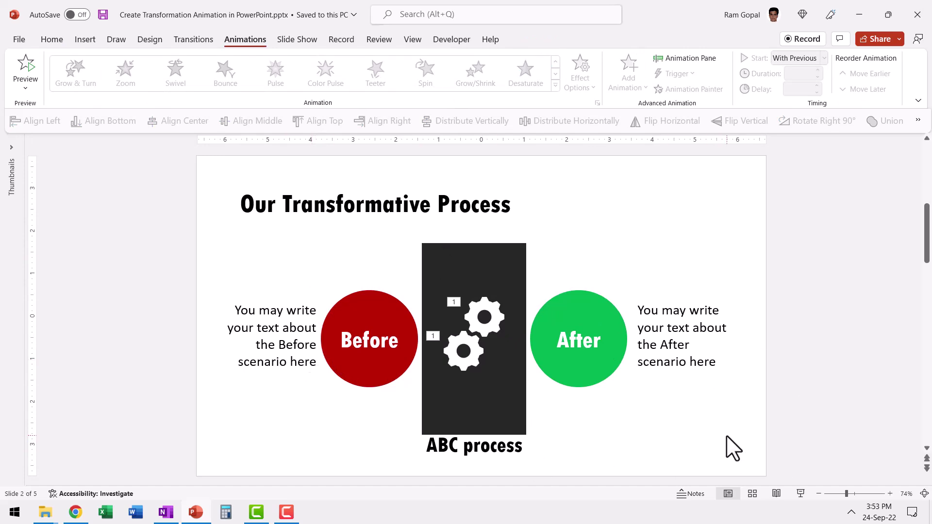
Show the Animation Pane and give the Before circle a Fade entrance
click(684, 58)
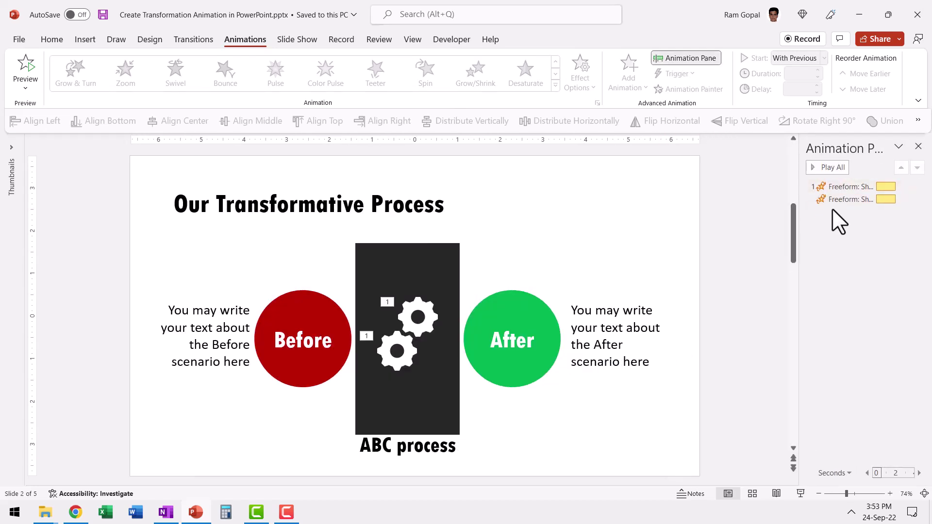
drag(833, 214, 843, 198)
click(287, 374)
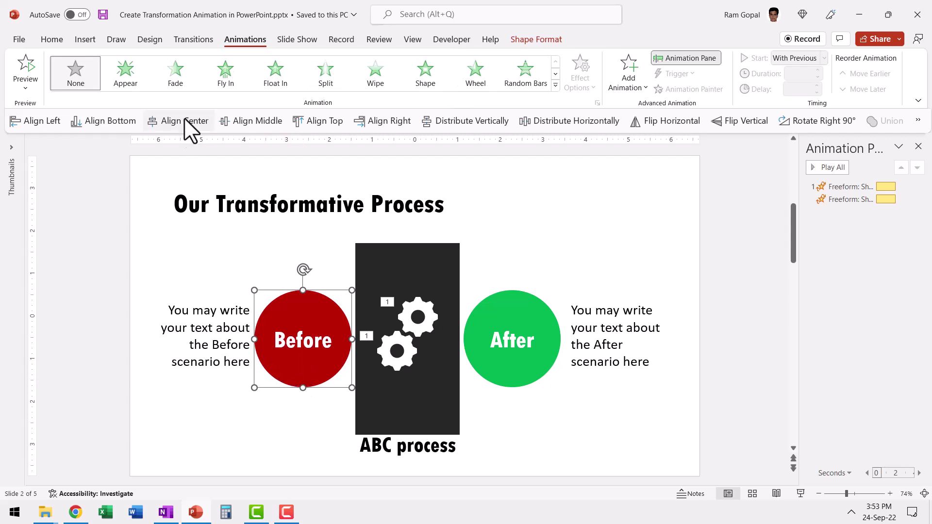
click(177, 80)
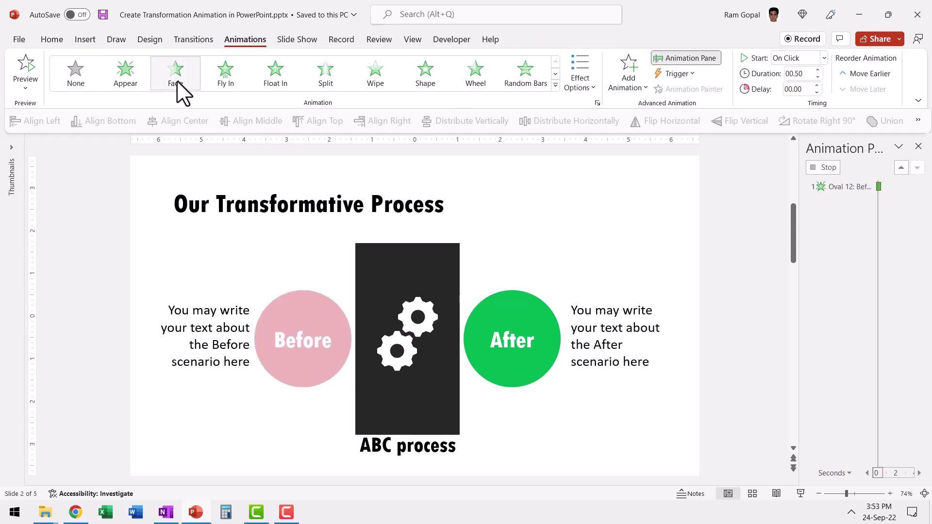
Make the Before description wipe in from the right after previous, and move both animations above the gears
click(212, 340)
click(238, 298)
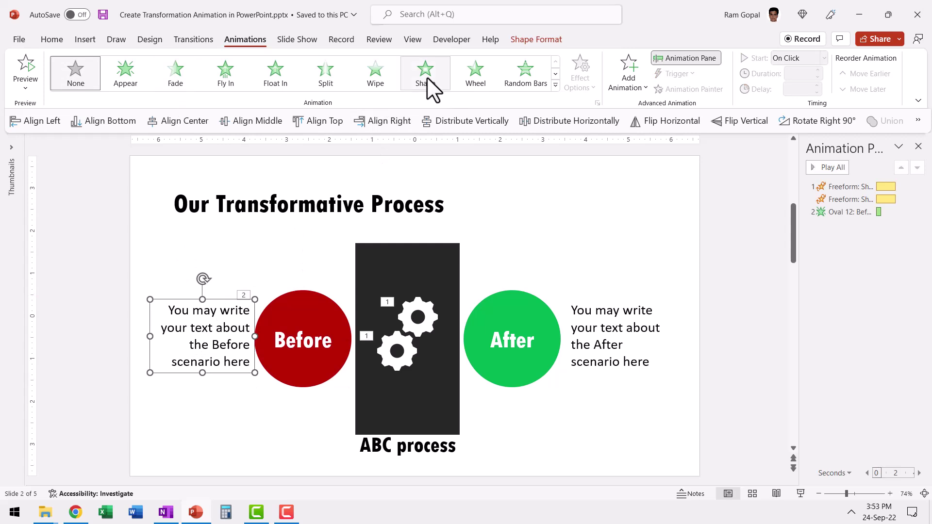
click(388, 80)
click(577, 78)
click(621, 177)
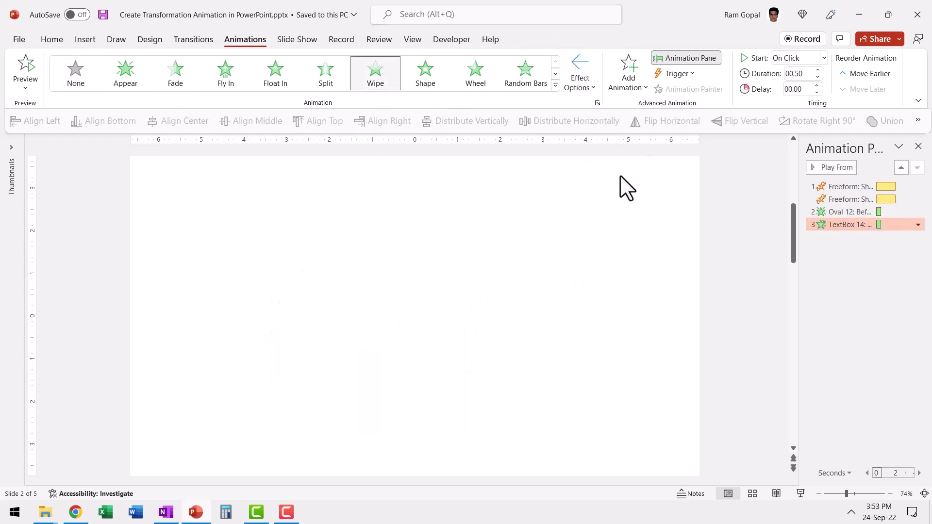
click(792, 58)
click(797, 103)
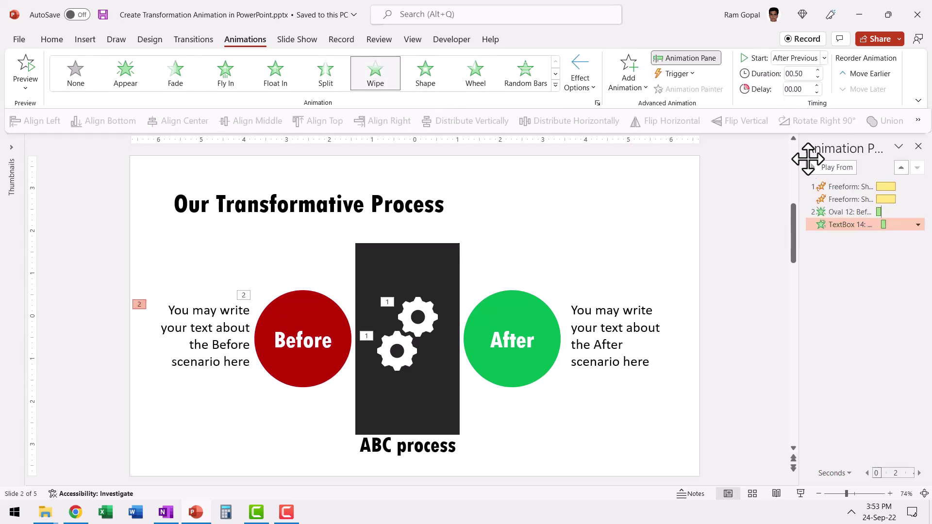
shift+click(851, 212)
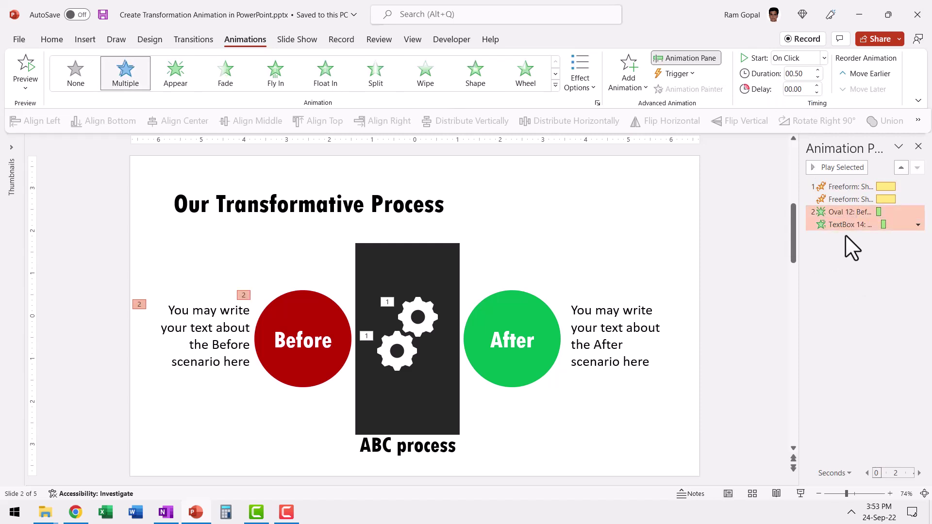
drag(850, 214, 861, 183)
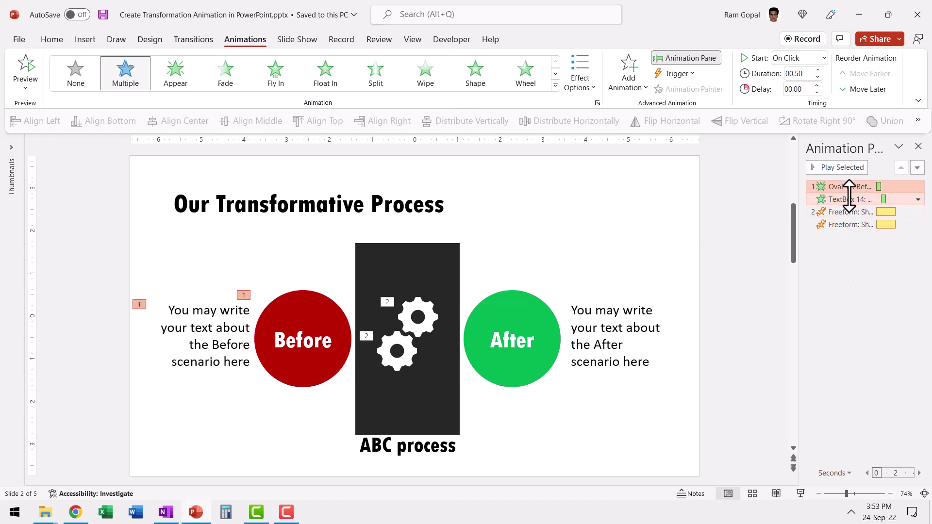
Add a Peek Out exit to the right on the Before circle
click(533, 434)
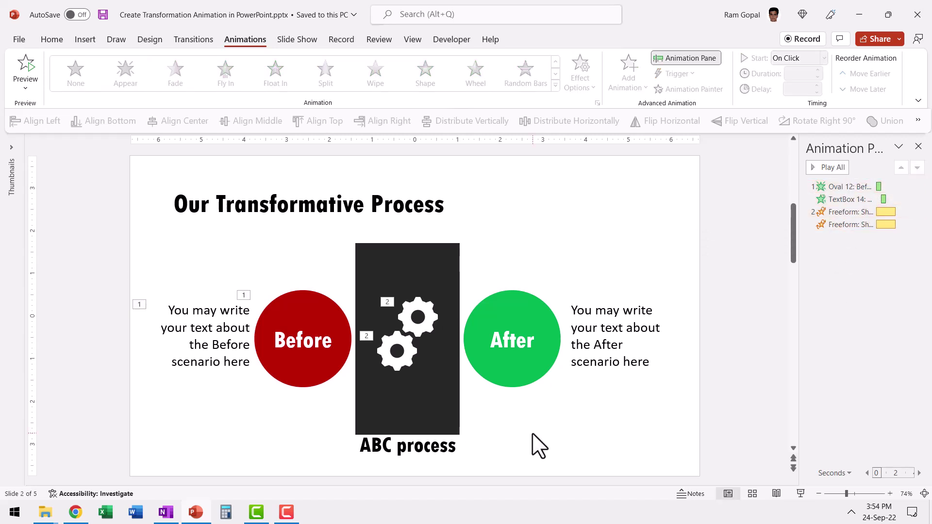
click(308, 371)
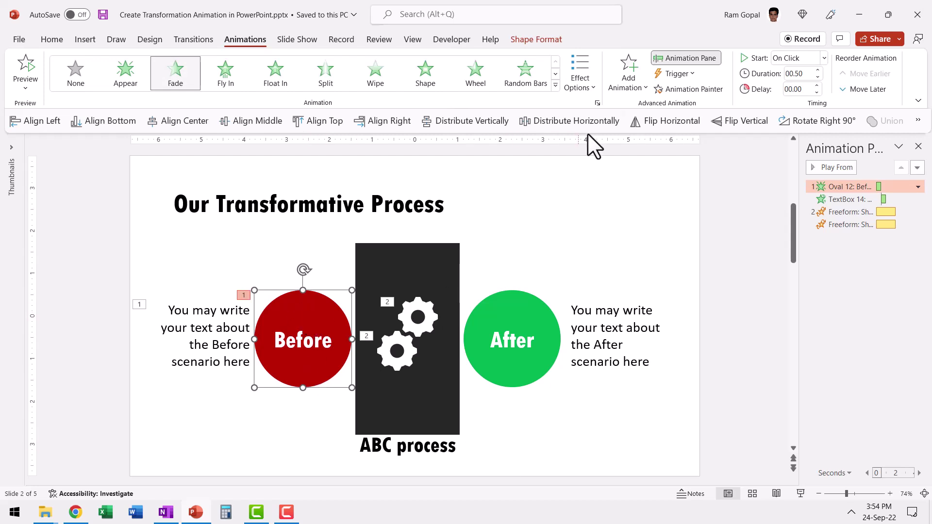
click(616, 77)
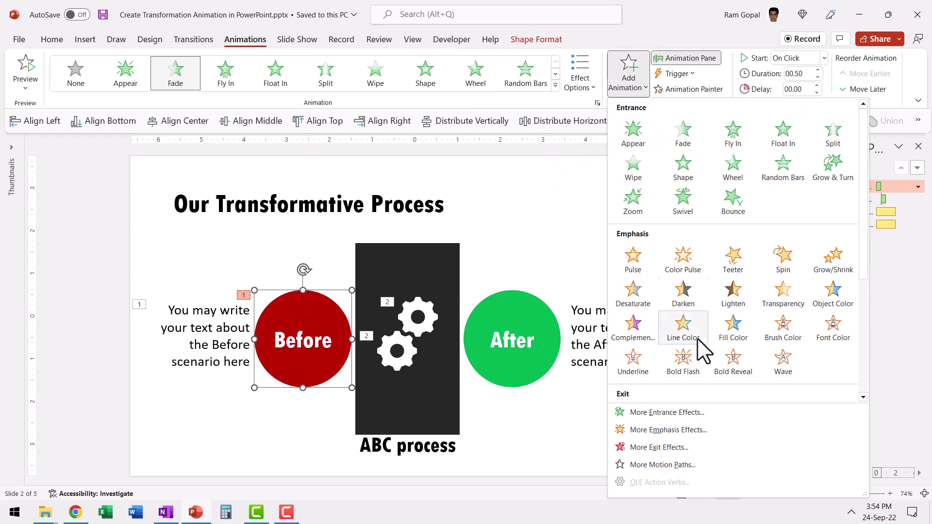
click(660, 447)
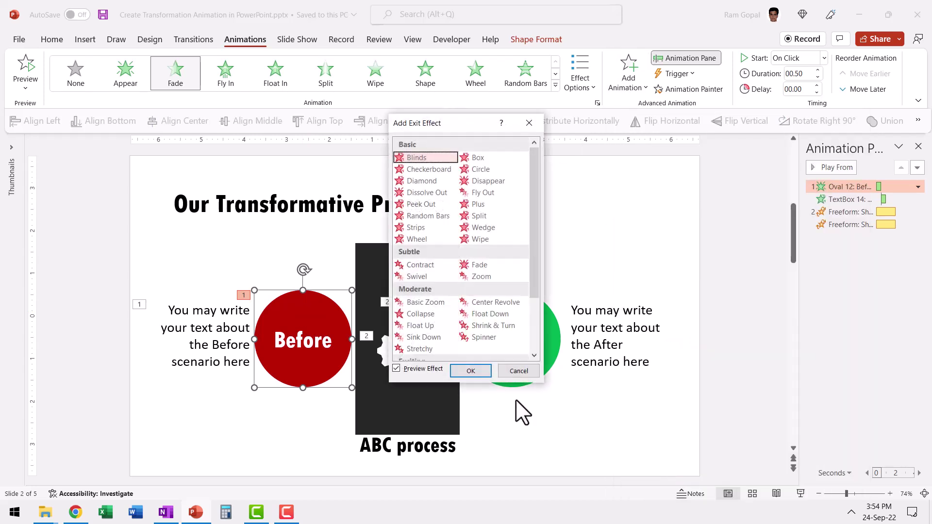
click(422, 204)
click(469, 367)
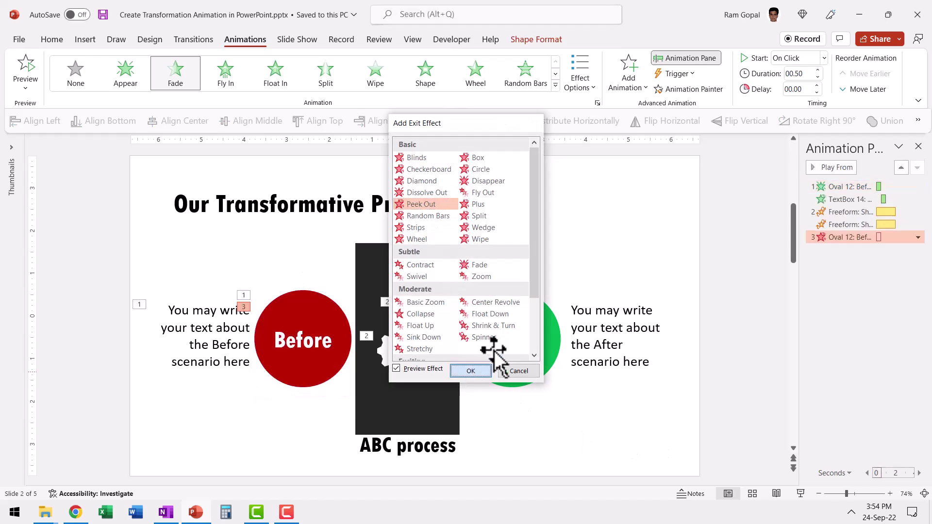
click(590, 78)
click(612, 191)
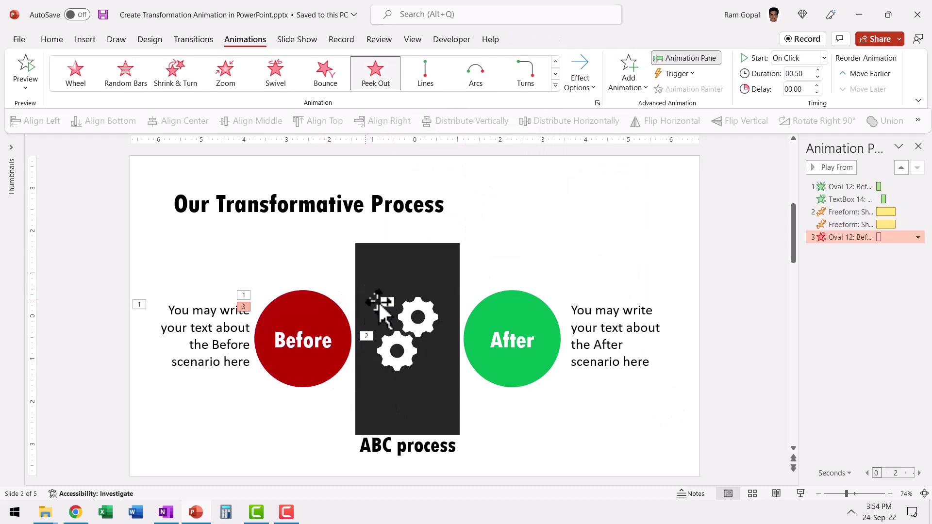
Send the Before circle to back and move its exit ahead of the gear spin
click(333, 365)
right_click(341, 369)
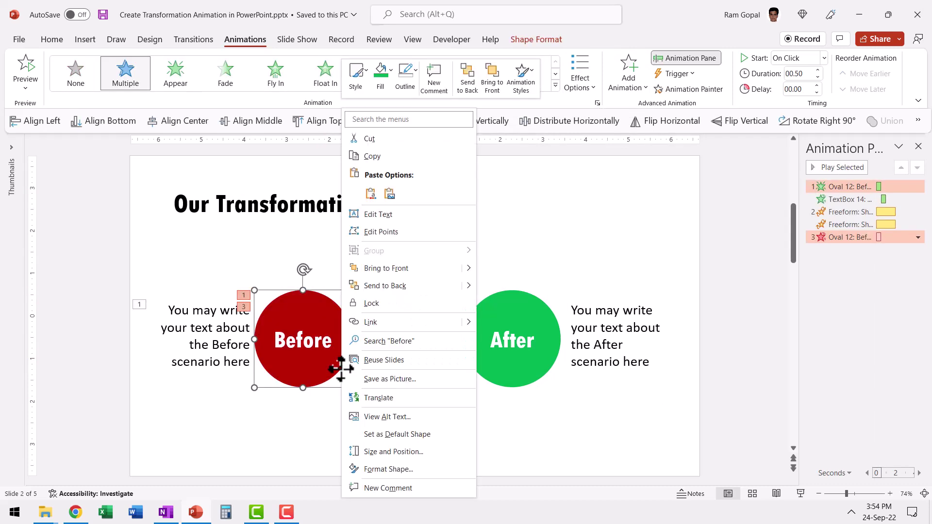
click(379, 286)
drag(844, 244, 849, 205)
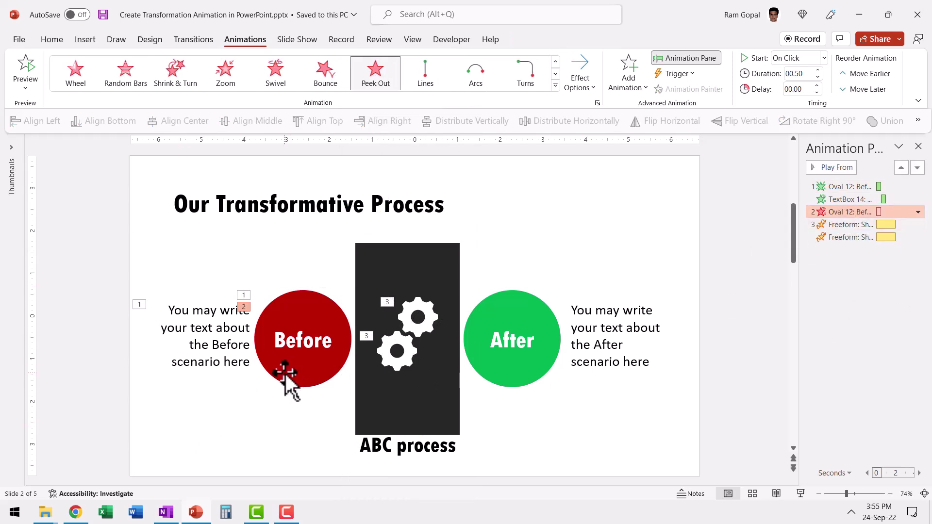
Set both gear spin animations to start After Previous
drag(832, 224, 838, 236)
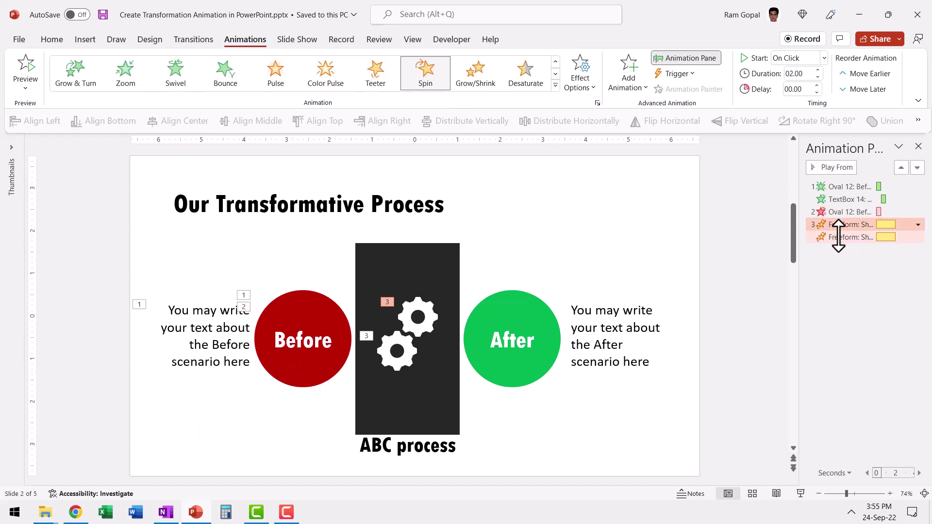
click(797, 57)
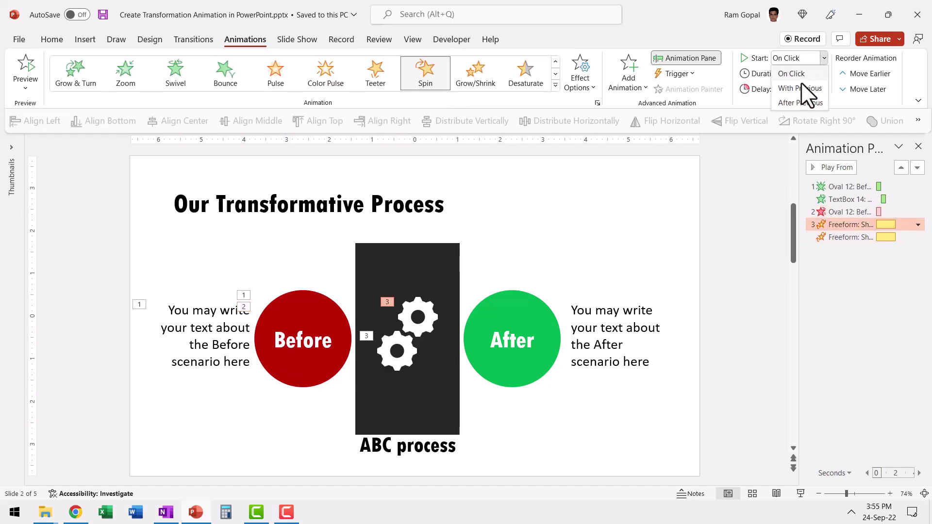
click(800, 102)
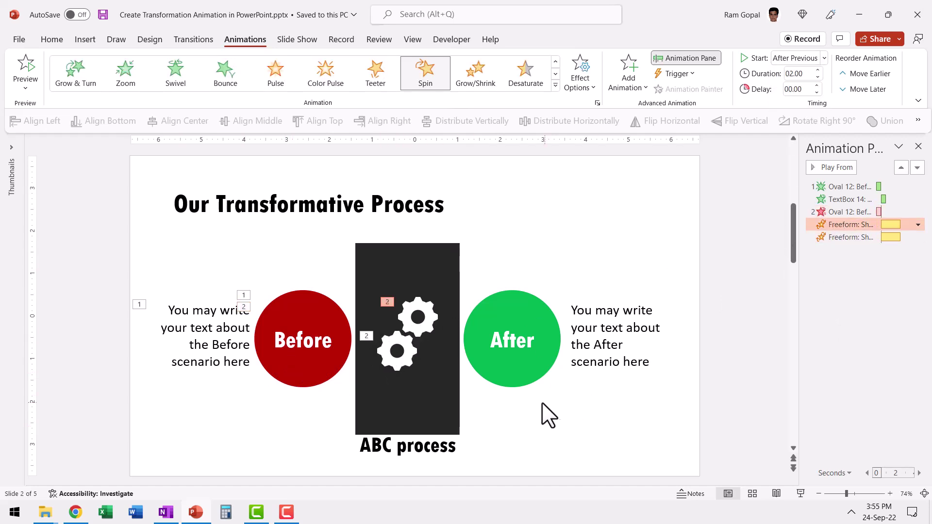
click(536, 376)
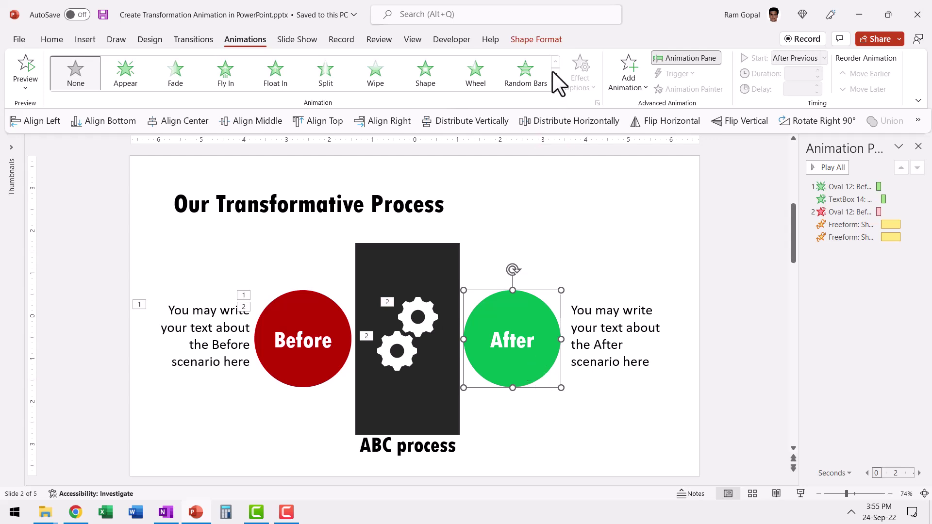
Give the After circle a Peek In entrance from the left and send it to back
click(556, 85)
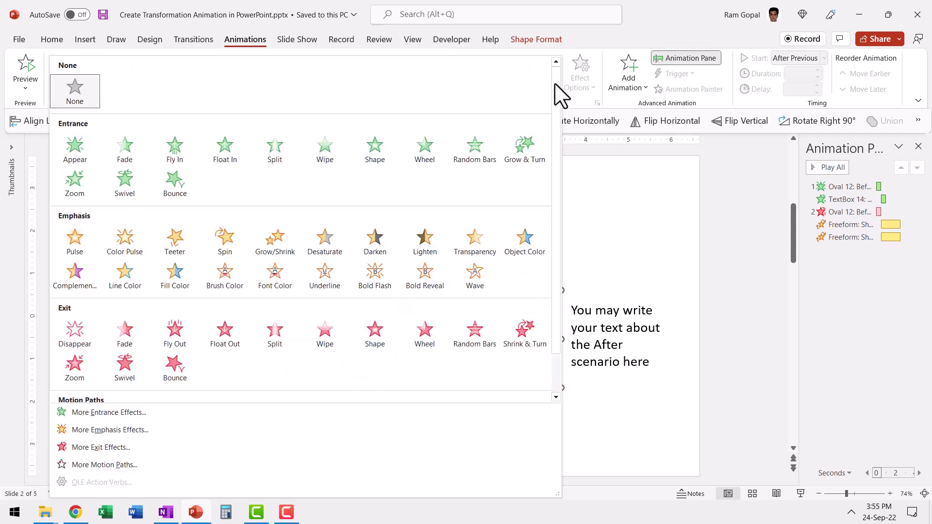
click(89, 413)
click(418, 203)
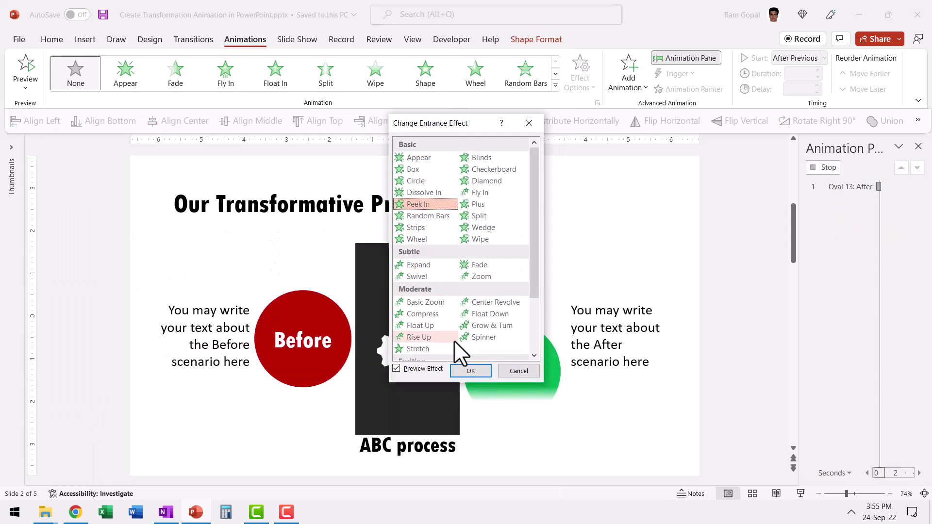
click(471, 370)
click(580, 75)
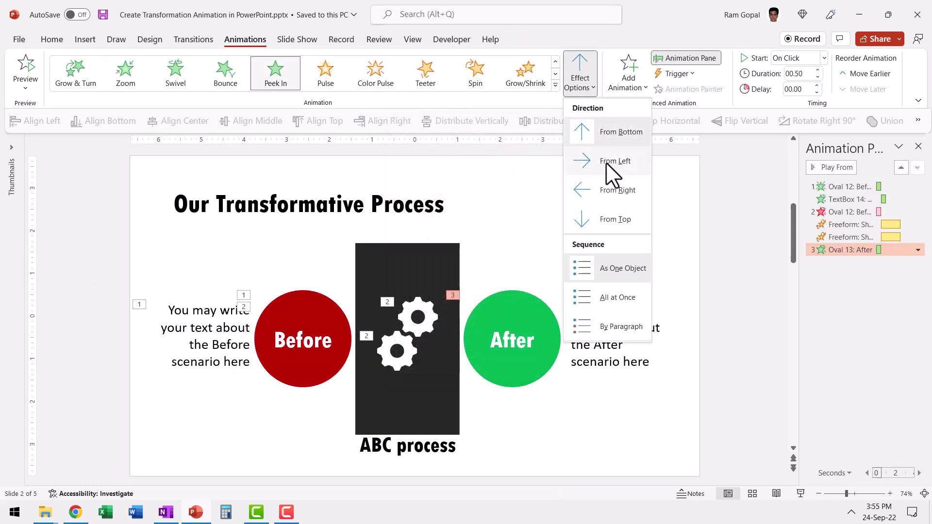
click(606, 162)
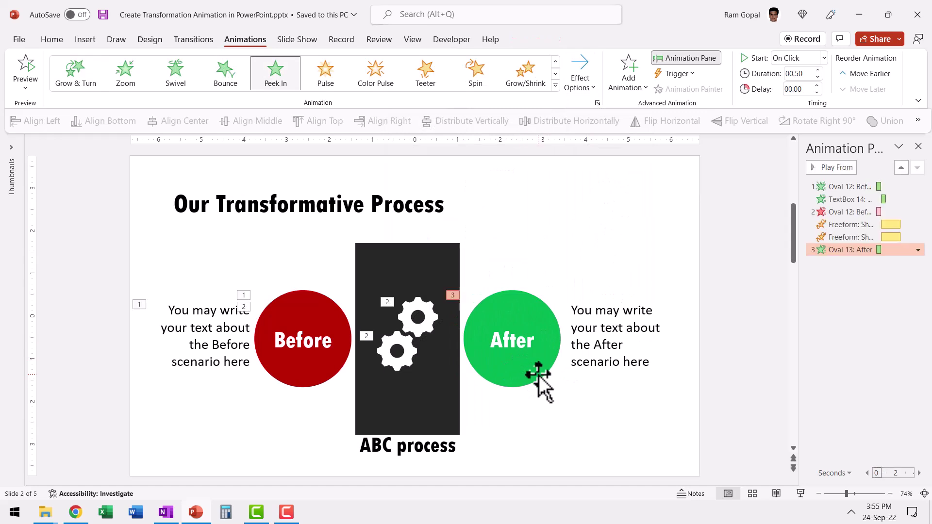
click(538, 376)
right_click(538, 376)
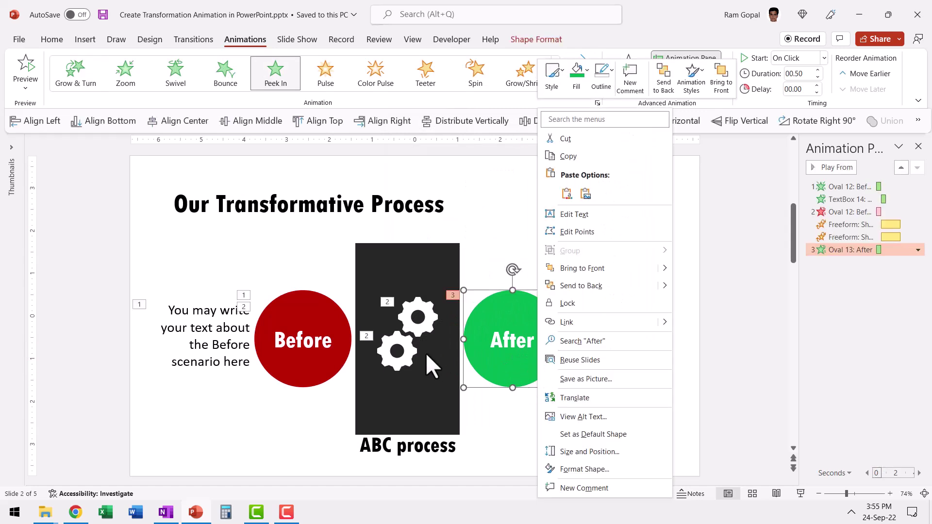
click(582, 286)
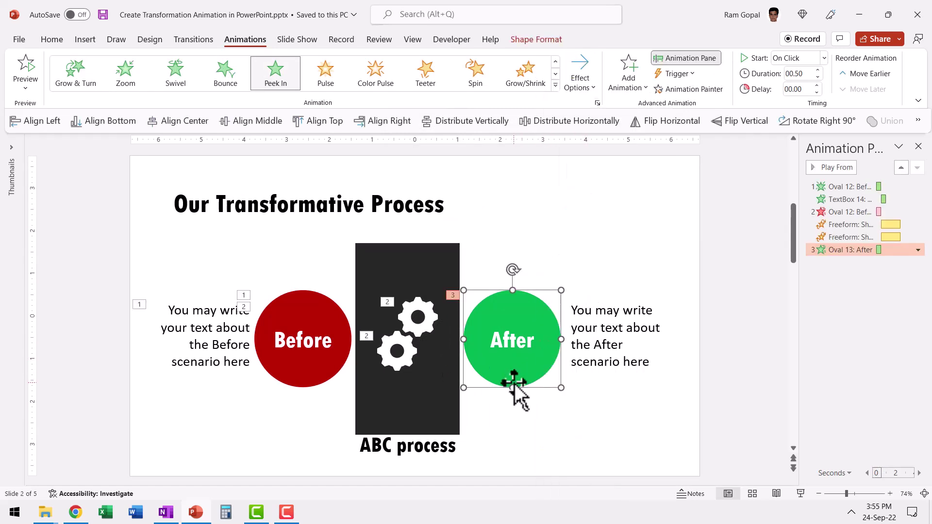
Make the After description wipe in from the left, starting After Previous
click(592, 372)
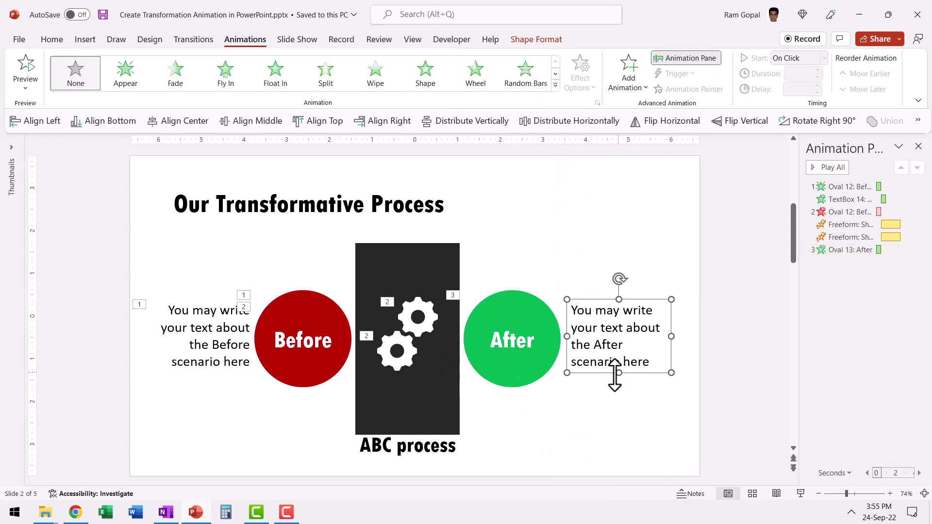
click(377, 72)
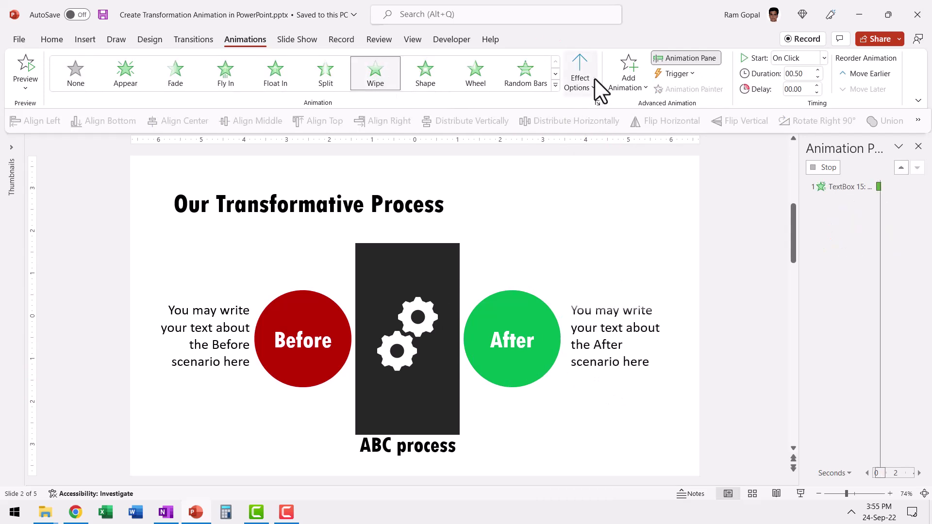
click(588, 80)
click(624, 160)
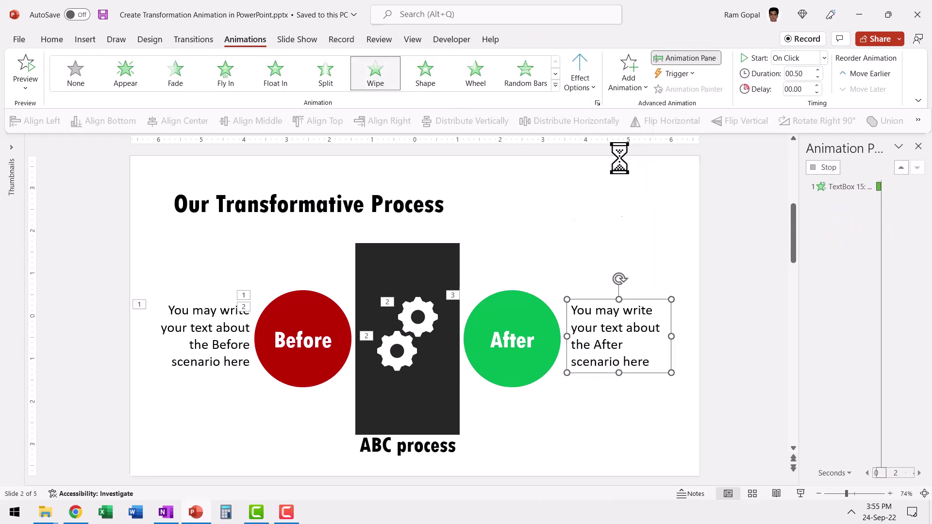
click(806, 58)
click(804, 101)
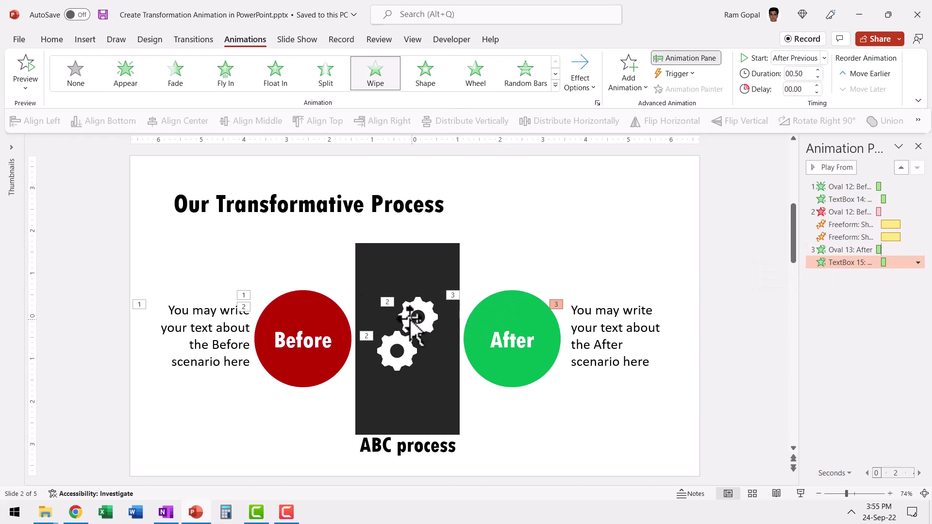
Set the After circle's Peek In to start After Previous
click(849, 249)
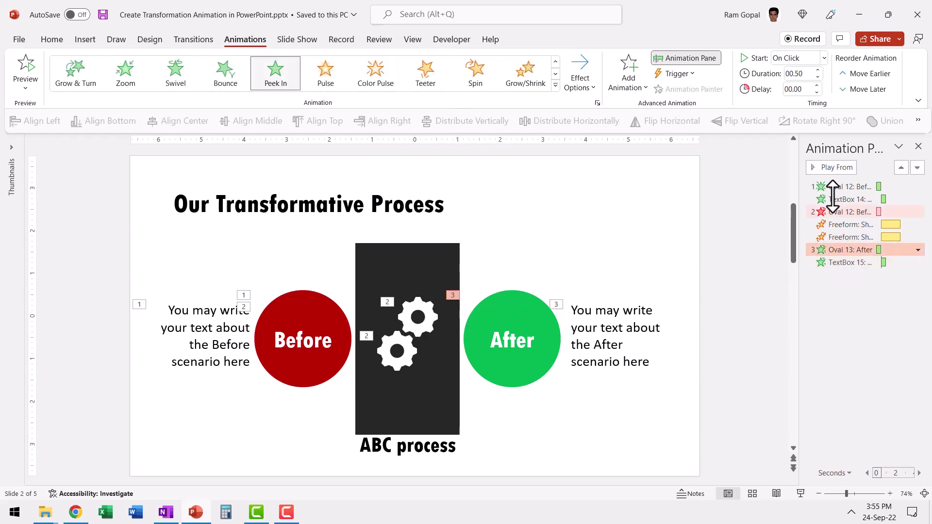
click(806, 58)
click(801, 102)
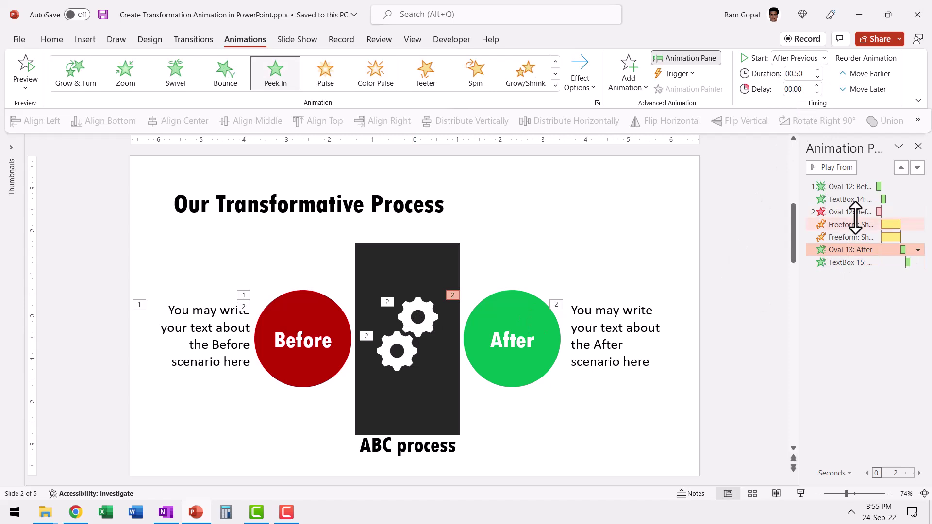